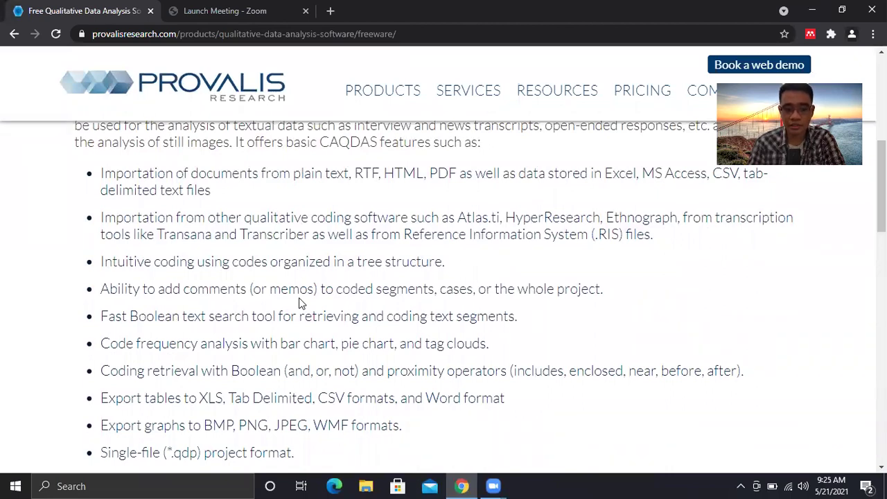
# - Review the QDA Miner Lite web page, including its feature list, Mac note and download form
pyautogui.scroll(-2, 300, 302)
pyautogui.scroll(3, 299, 315)
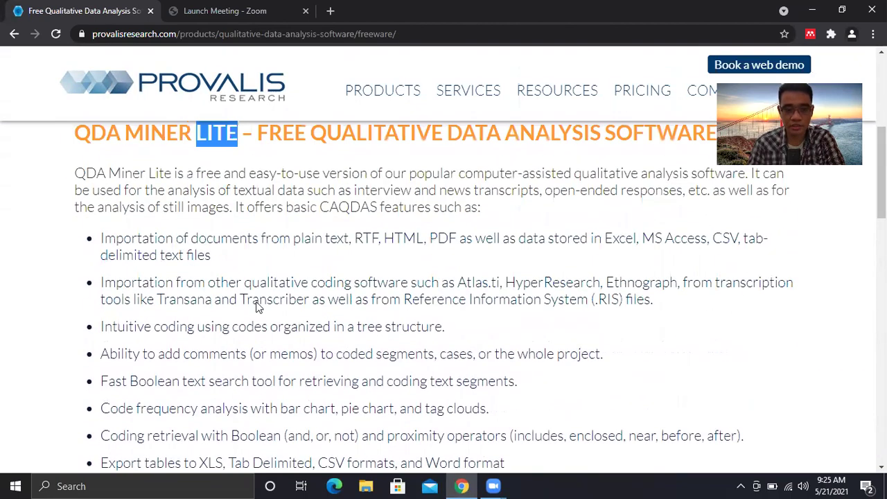
pyautogui.scroll(-2, 264, 326)
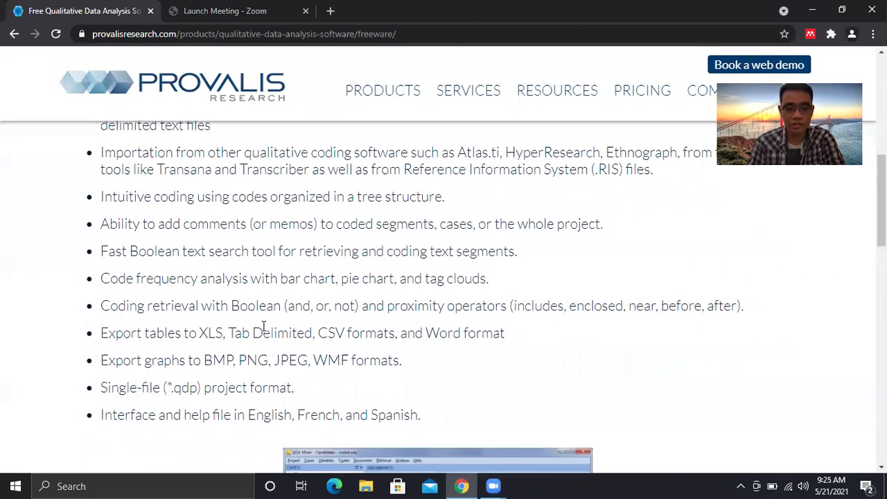
pyautogui.scroll(-3, 264, 325)
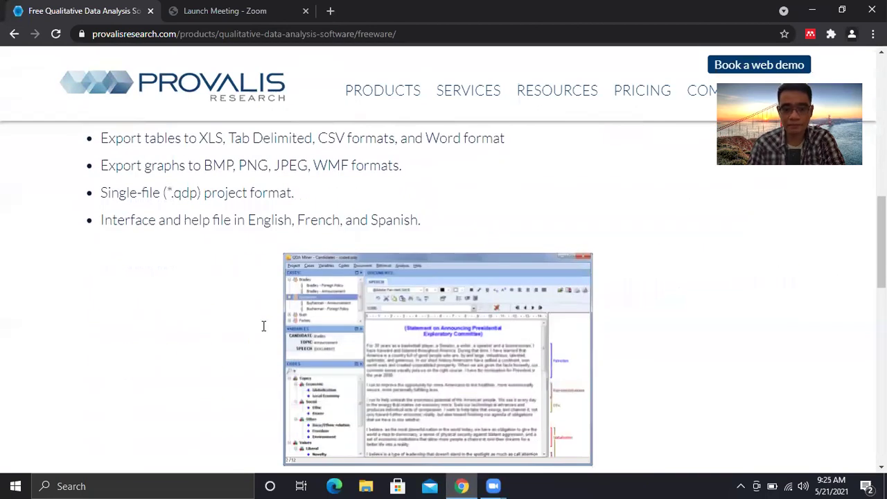
pyautogui.scroll(-2, 407, 328)
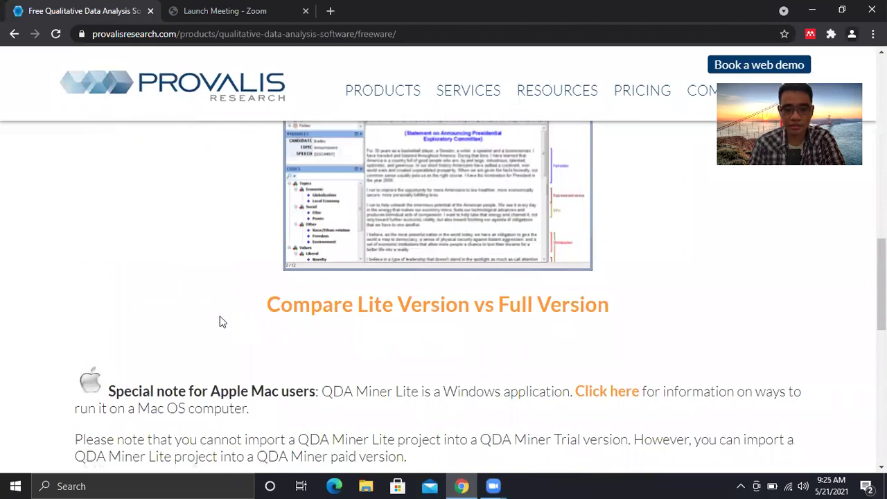
pyautogui.scroll(-3, 212, 319)
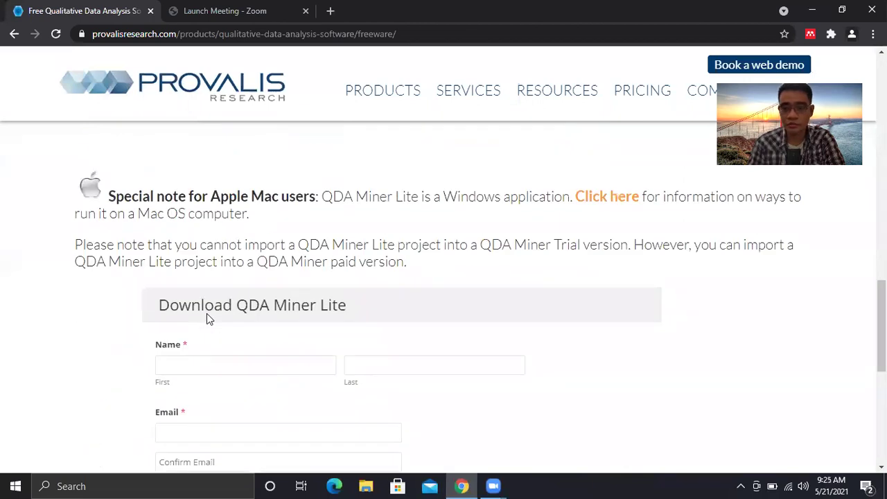
pyautogui.scroll(-3, 124, 313)
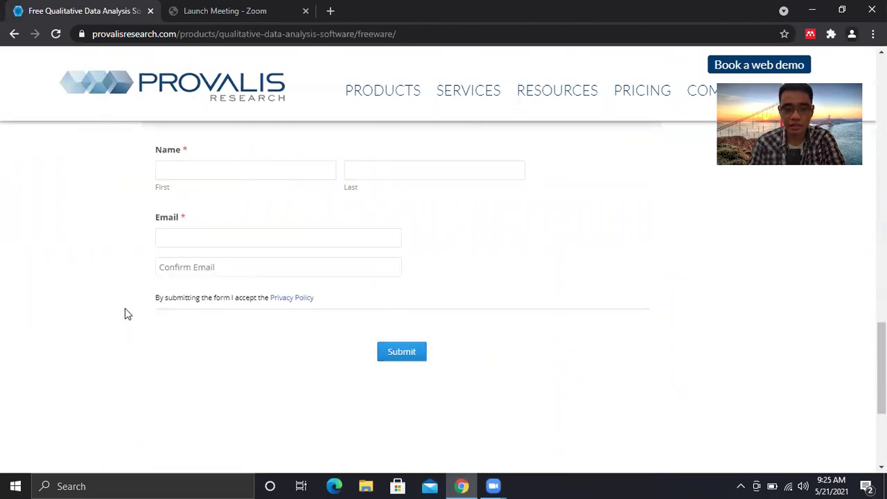
pyautogui.scroll(1, 125, 312)
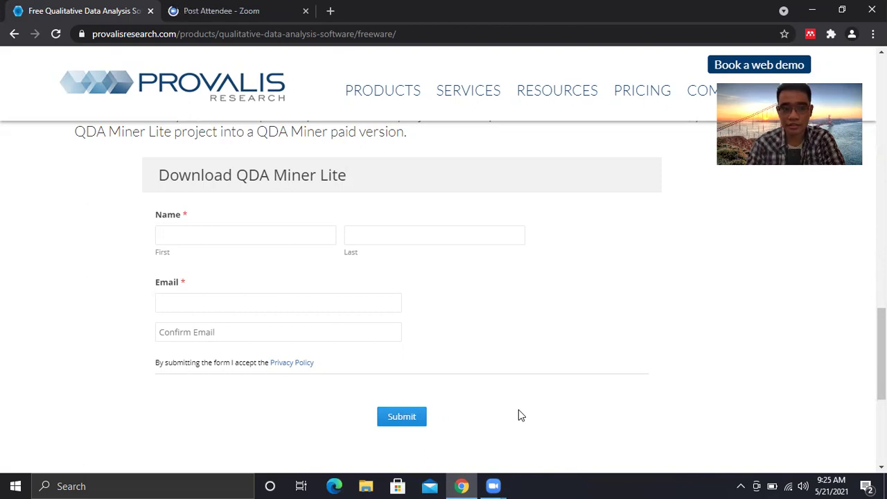
pyautogui.scroll(15, 518, 410)
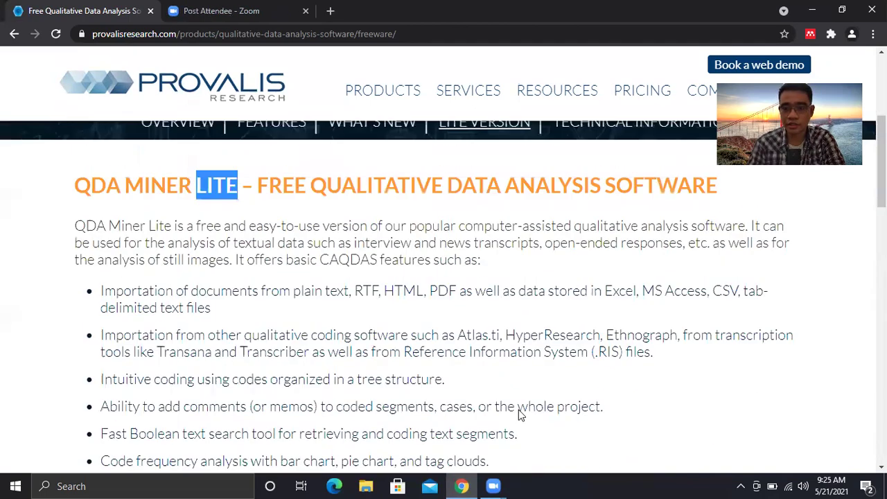
pyautogui.scroll(4, 518, 410)
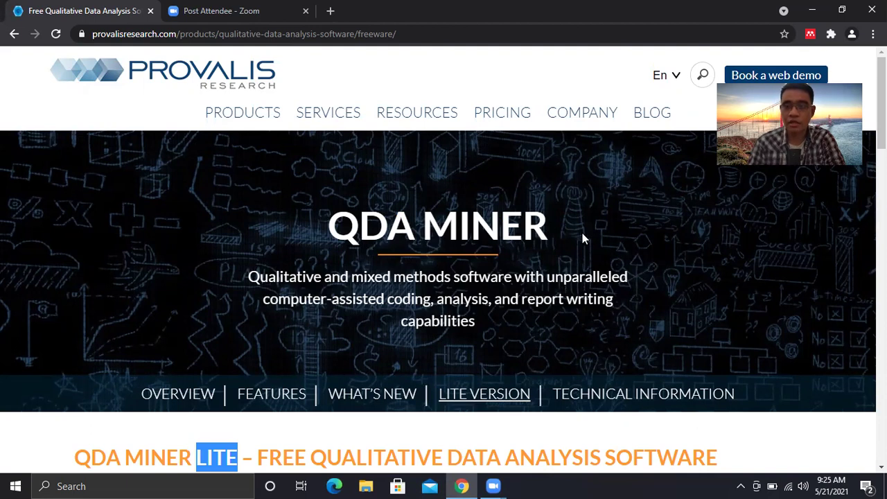
# - Minimize the browser and launch QDA Miner Lite from the desktop in its free edition
pyautogui.click(811, 14)
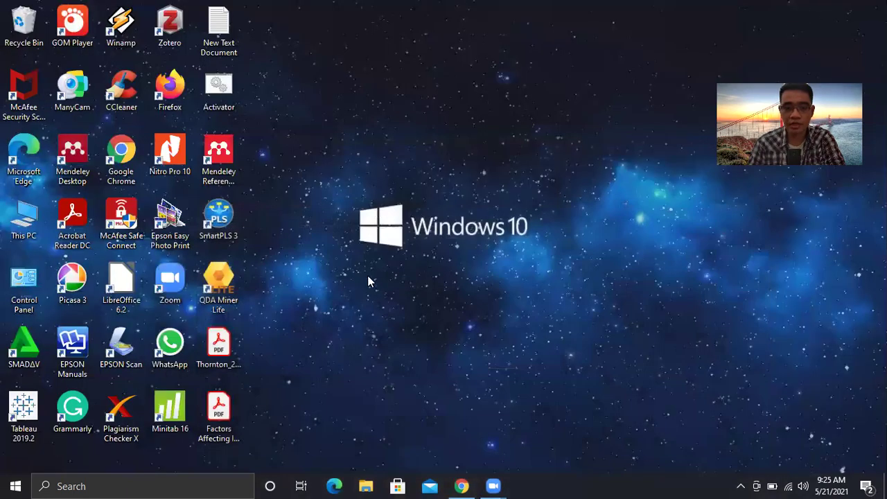
pyautogui.doubleClick(220, 286)
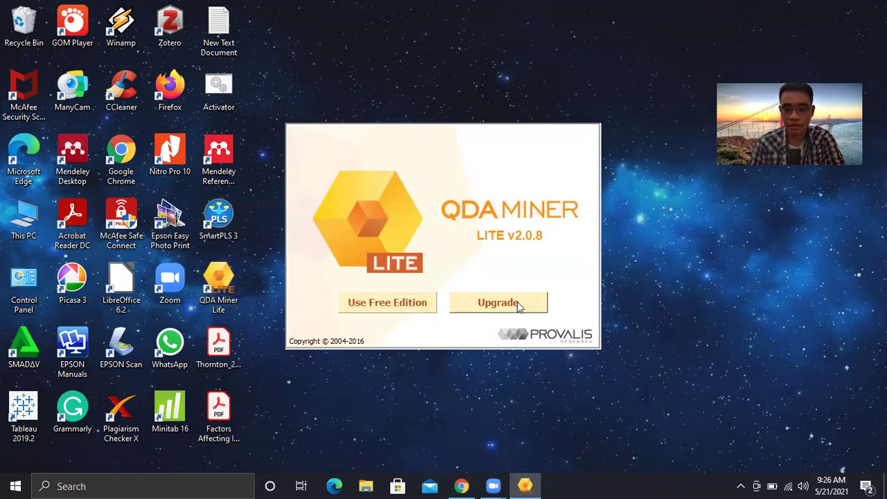
pyautogui.click(375, 304)
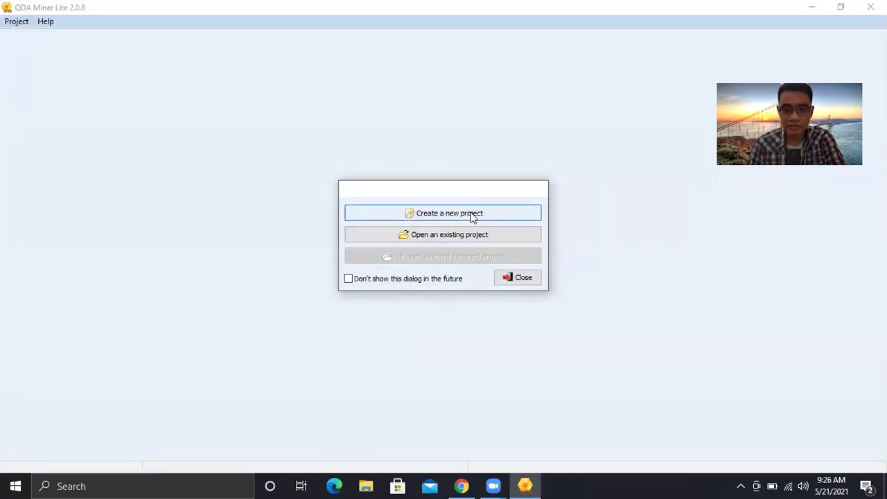
# - Start a new project from a list of documents and add the "Factors Affecting Integrated Reporting" PDF from the Desktop
pyautogui.click(492, 216)
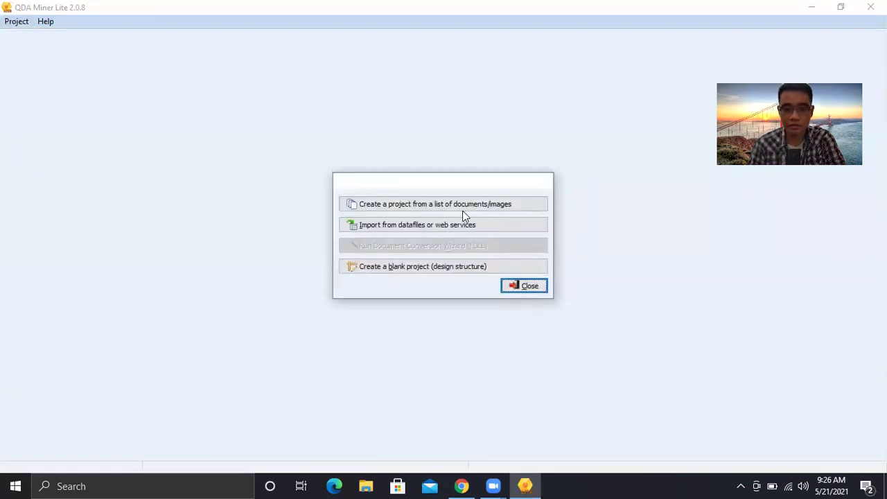
pyautogui.click(409, 210)
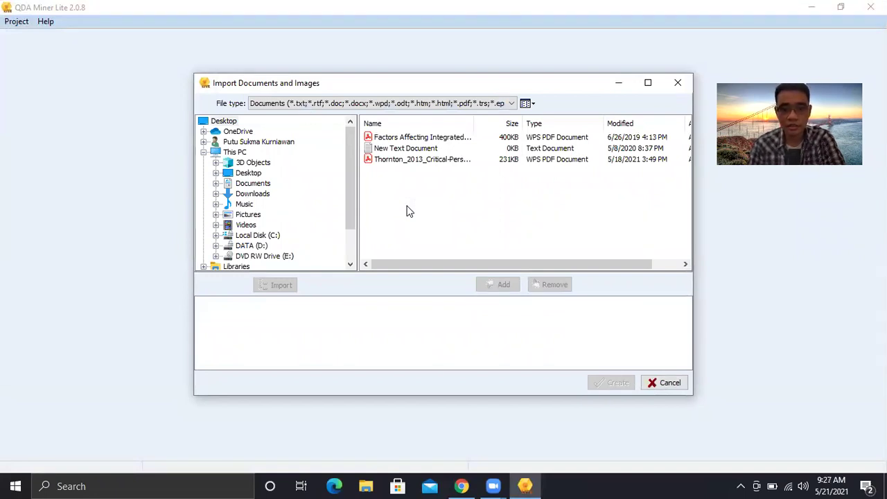
pyautogui.click(430, 137)
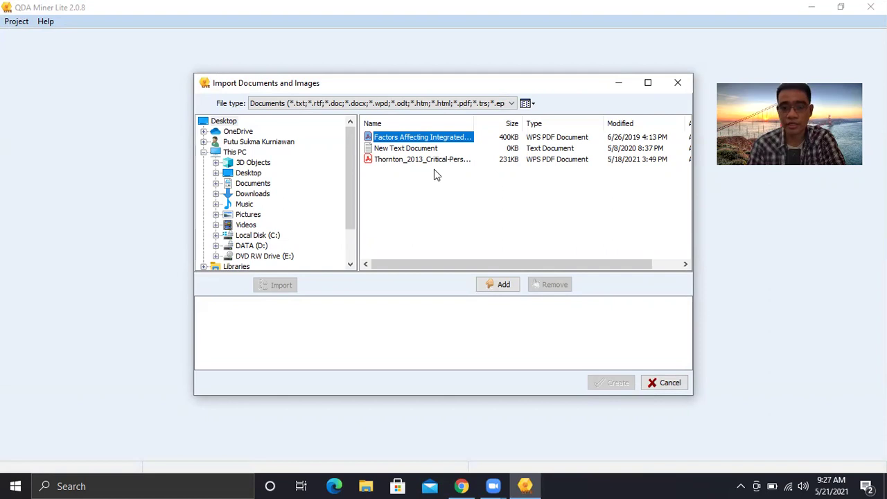
pyautogui.click(498, 285)
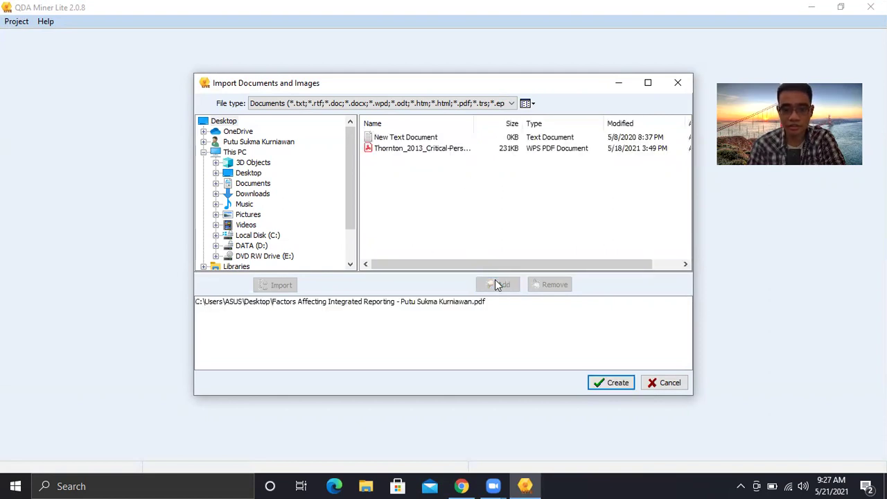
# - Create the project with the Remove Images importation option and save it on the Desktop as "Analisis 1"
pyautogui.click(615, 388)
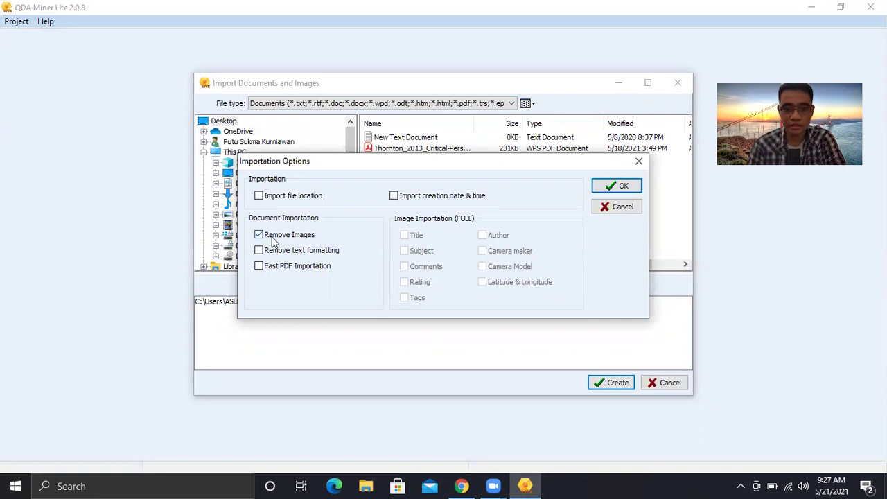
pyautogui.click(621, 192)
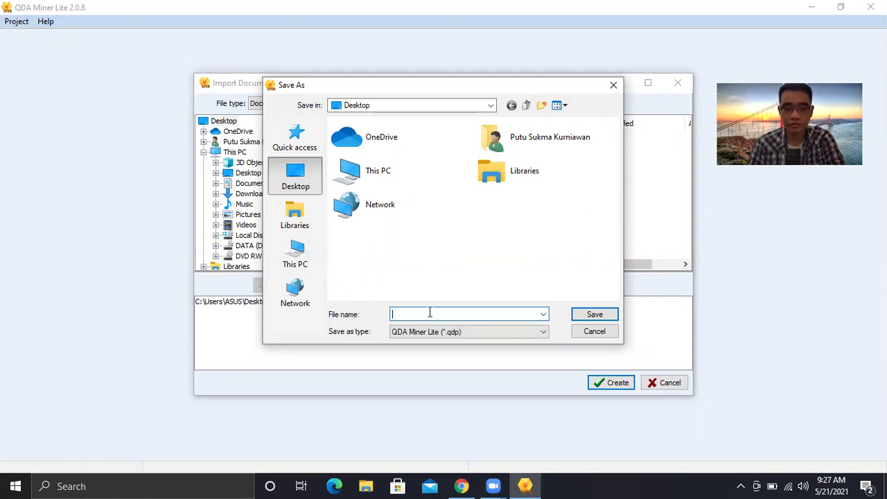
pyautogui.write('Analisis 1')
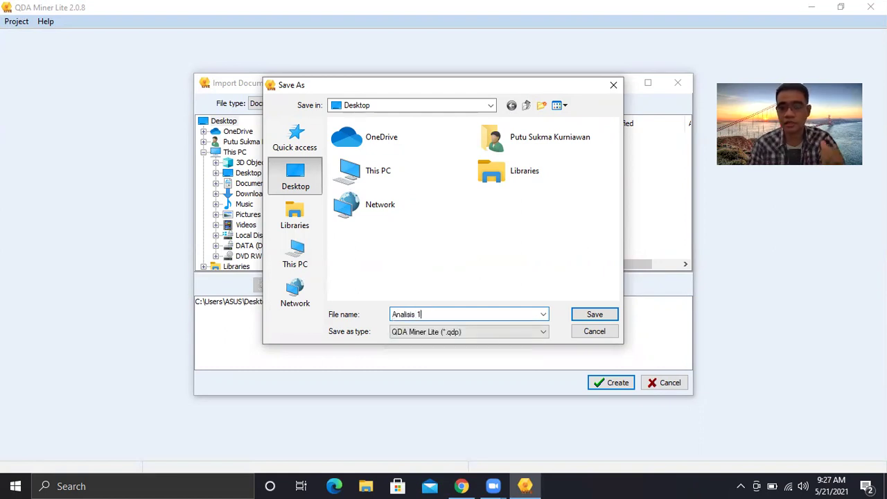
pyautogui.click(593, 316)
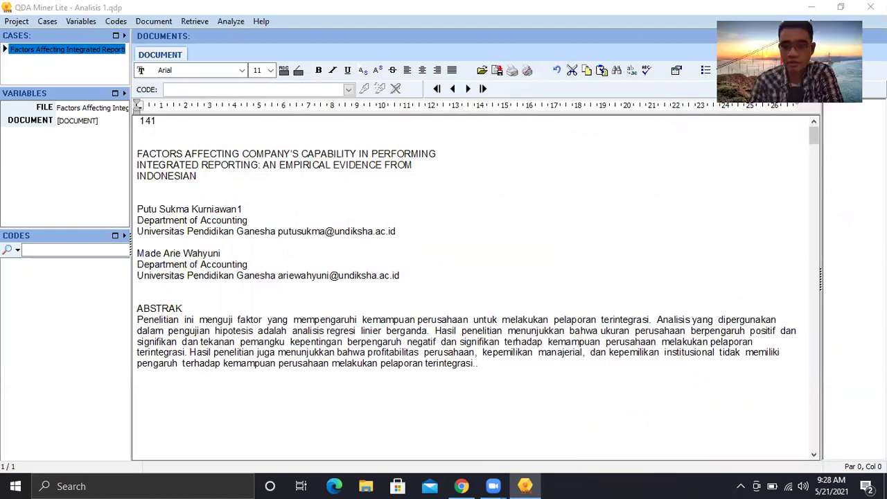
pyautogui.moveTo(818, 142); pyautogui.dragTo(808, 199)
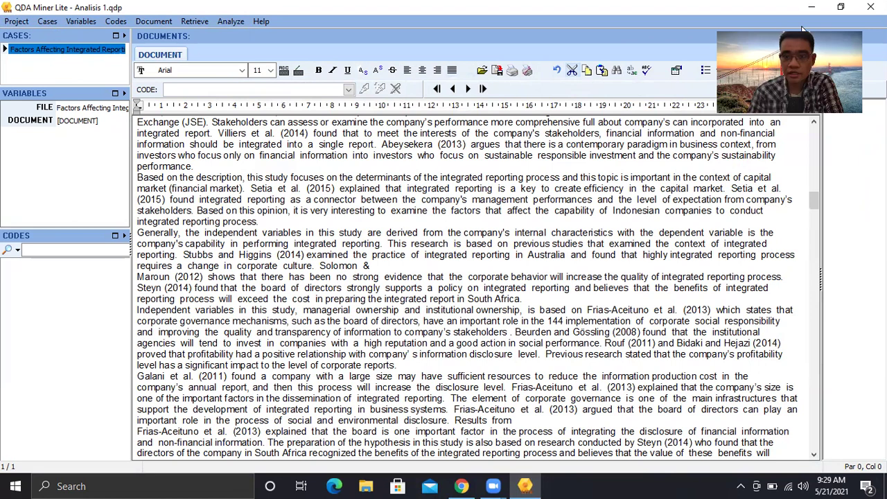
pyautogui.click(38, 251)
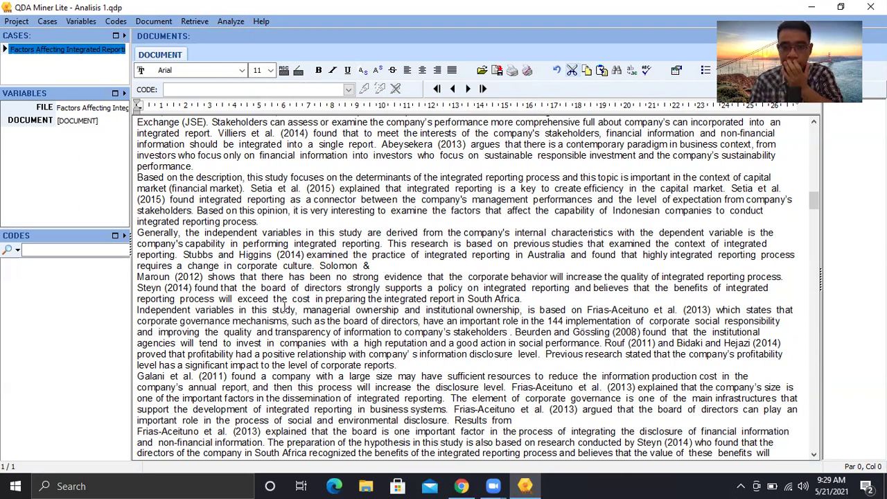
pyautogui.click(33, 248)
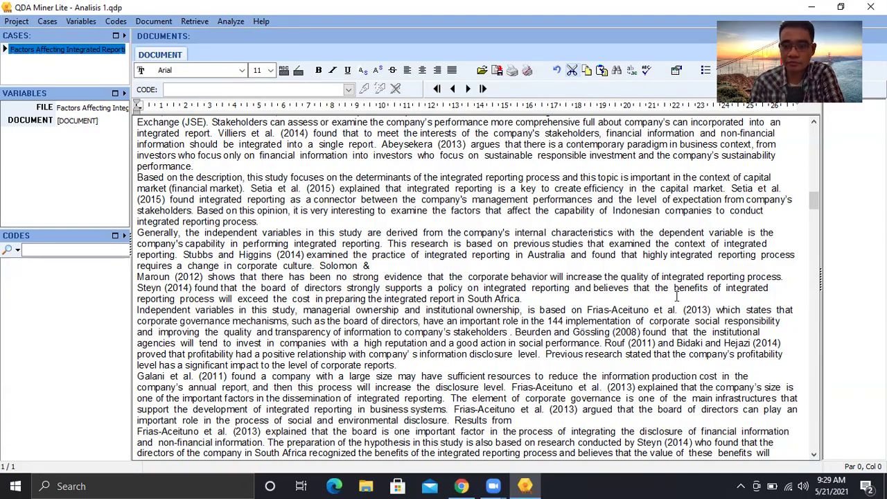
pyautogui.moveTo(814, 201)
pyautogui.mouseDown()
pyautogui.moveTo(815, 237)
pyautogui.moveTo(818, 201)
pyautogui.moveTo(819, 211)
pyautogui.mouseUp()
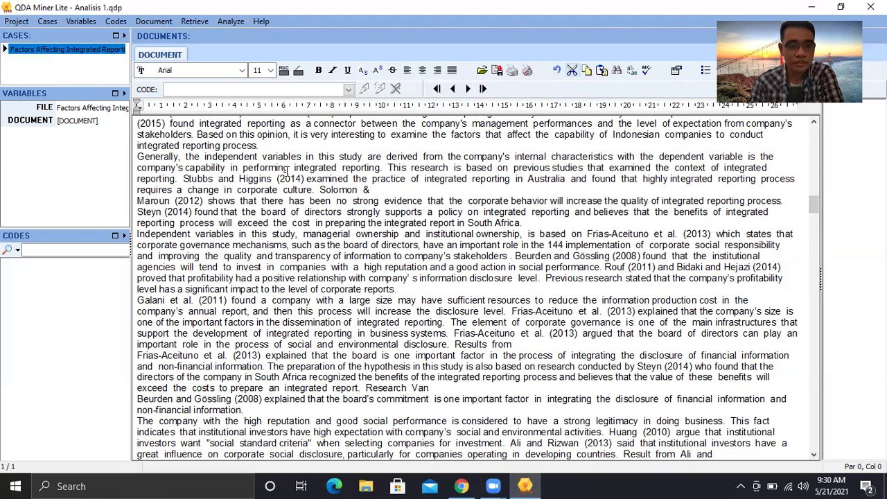
# - Define a new code named "Stakeholder role" under the category "Stakeholder"
pyautogui.click(116, 22)
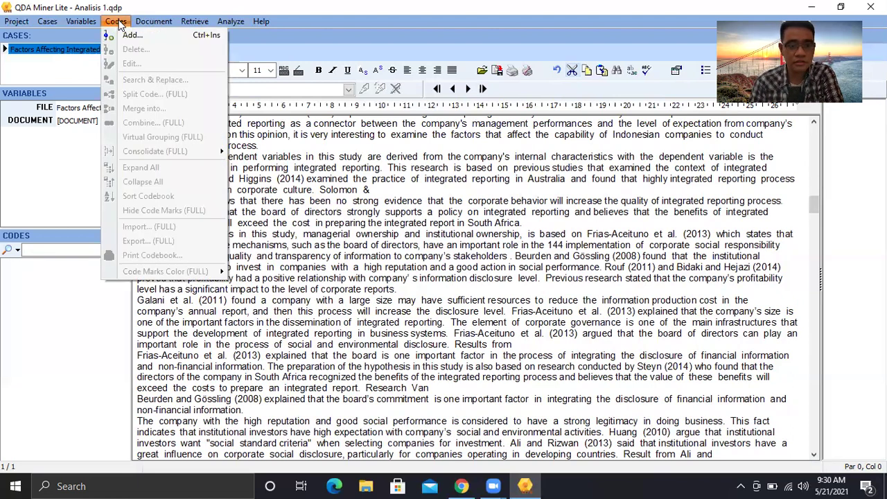
pyautogui.click(135, 39)
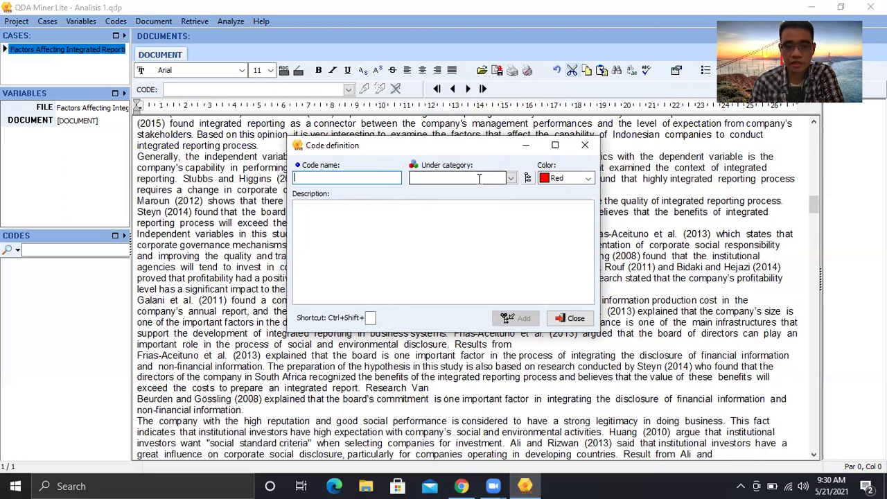
pyautogui.click(511, 179)
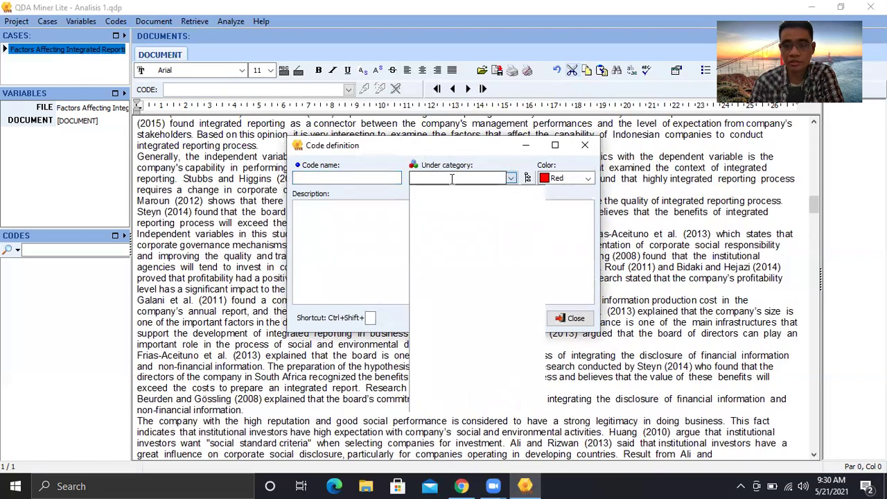
pyautogui.click(333, 178)
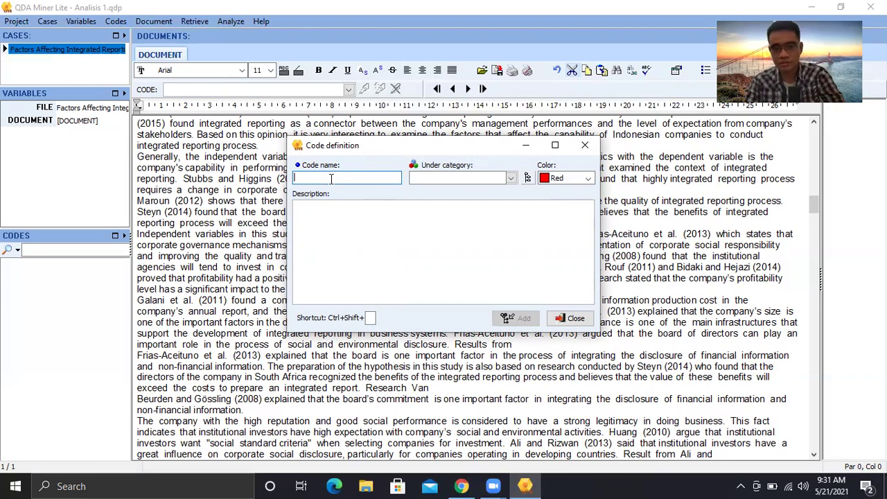
pyautogui.write('Stakehol')
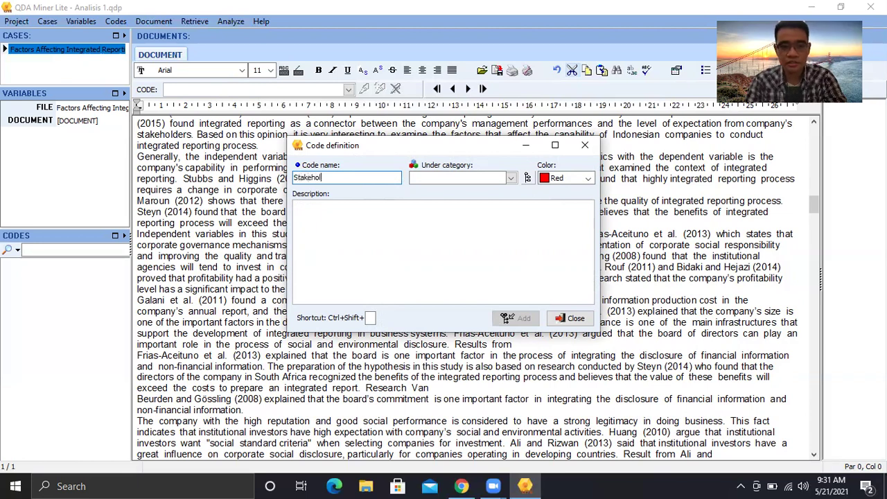
pyautogui.write('der role')
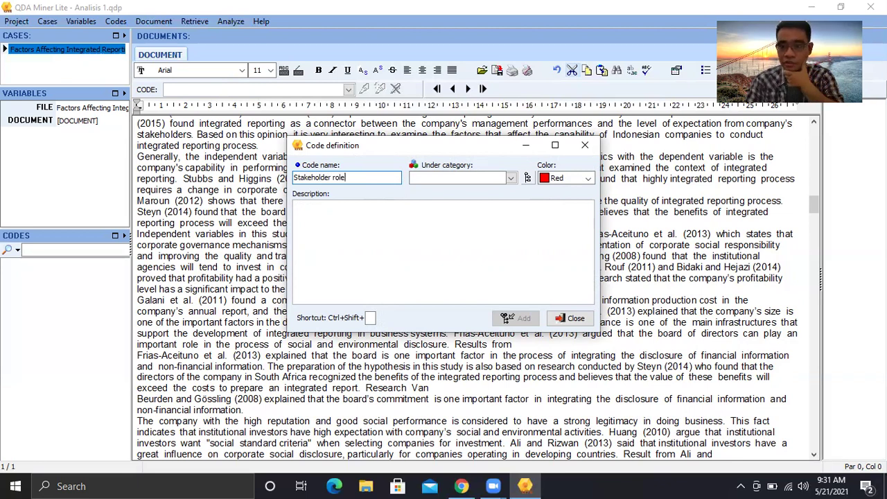
pyautogui.click(439, 178)
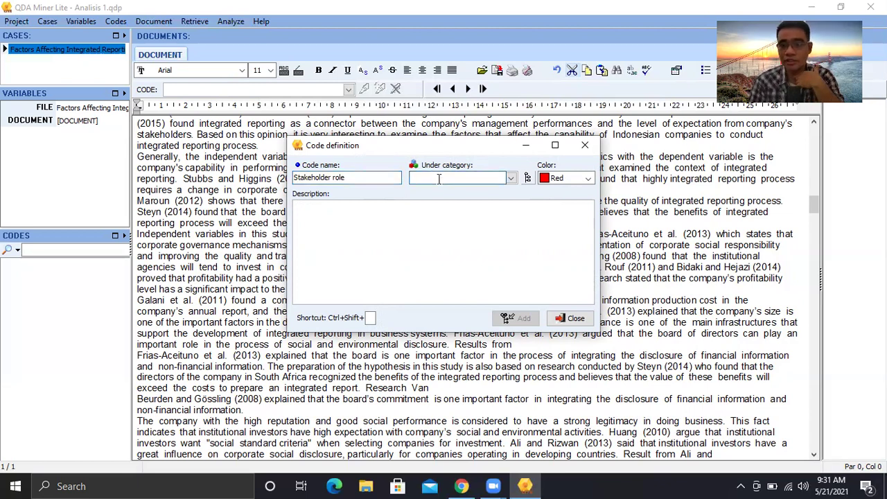
pyautogui.write('Stakeholder')
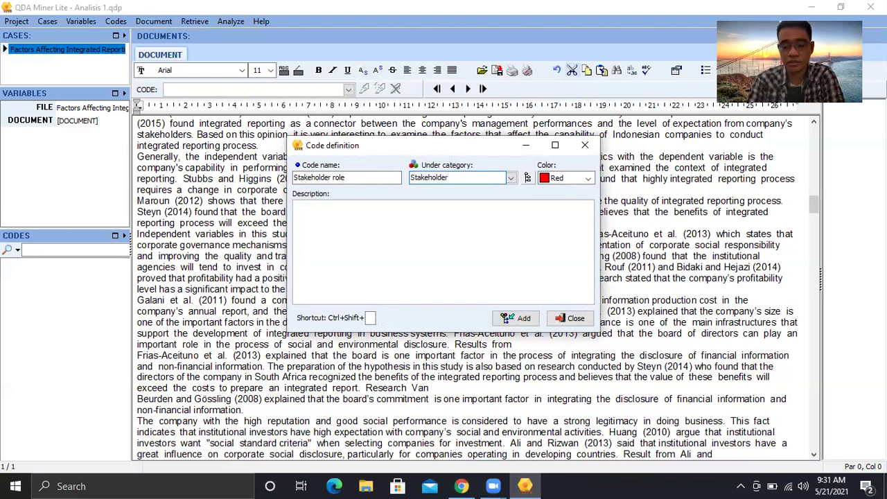
# - Use red as the code's color, leave the description empty, add the code and close the code definition
pyautogui.click(587, 178)
pyautogui.click(557, 278)
pyautogui.click(461, 241)
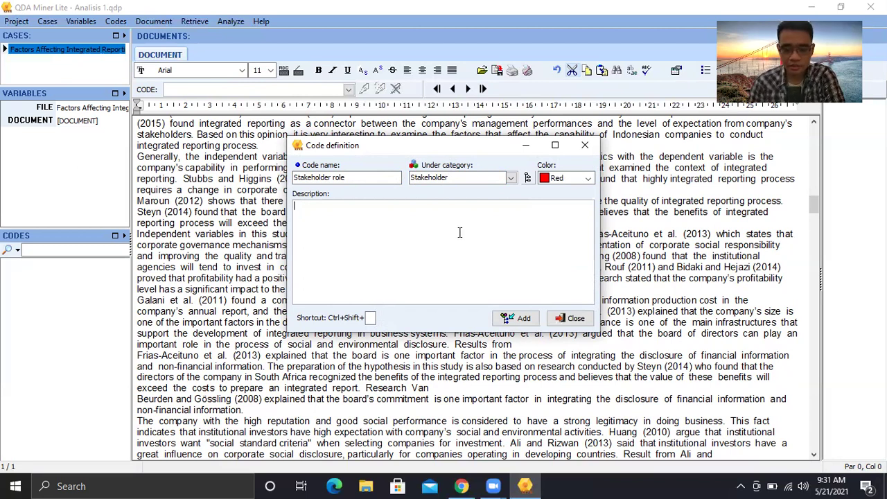
pyautogui.click(519, 319)
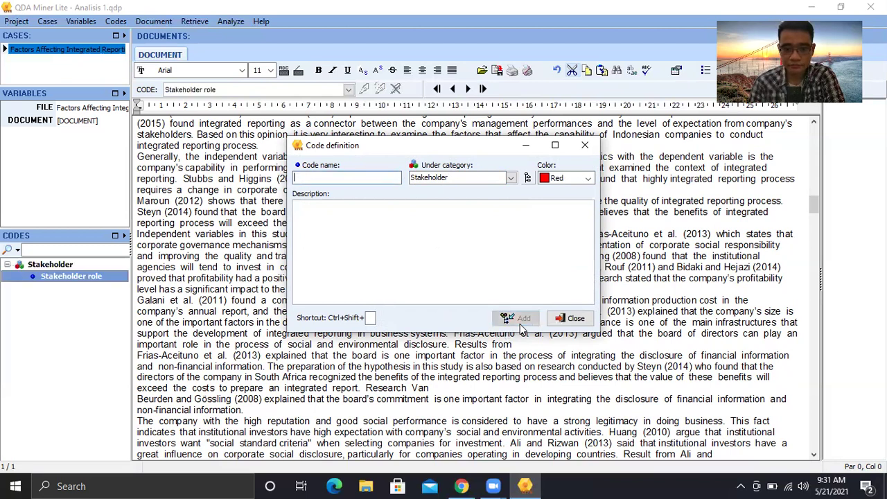
pyautogui.click(574, 318)
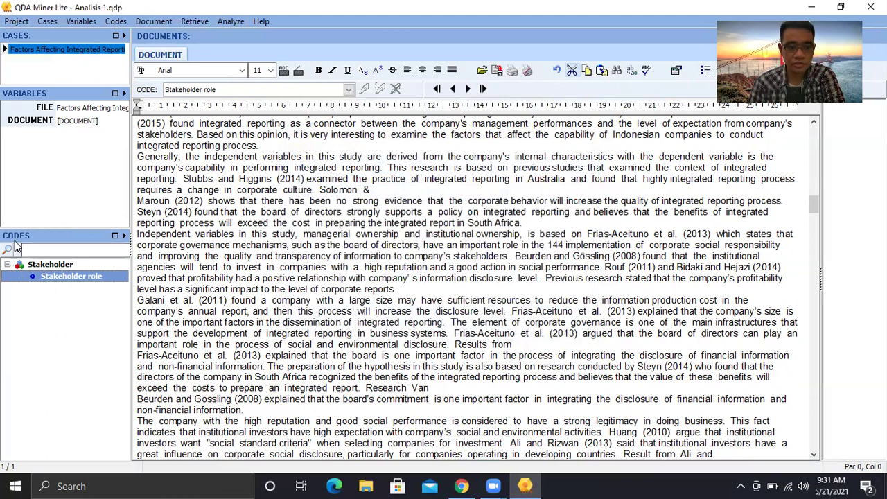
pyautogui.click(7, 265)
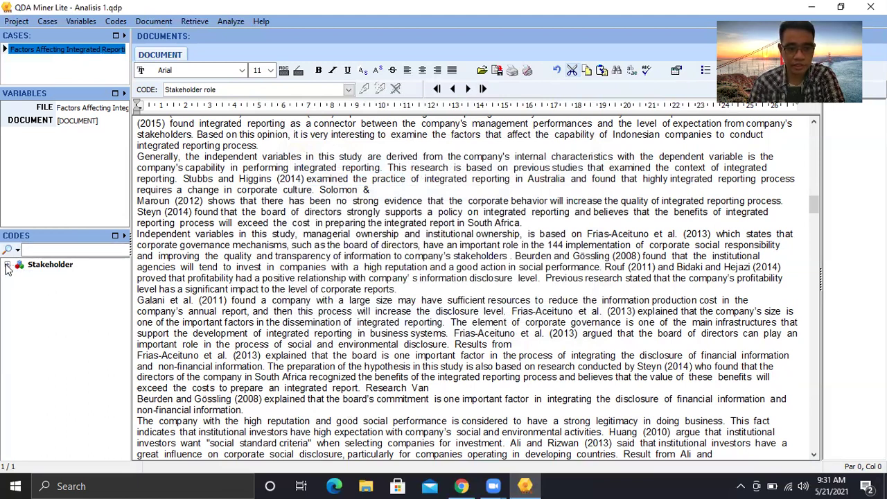
pyautogui.click(7, 264)
pyautogui.click(7, 265)
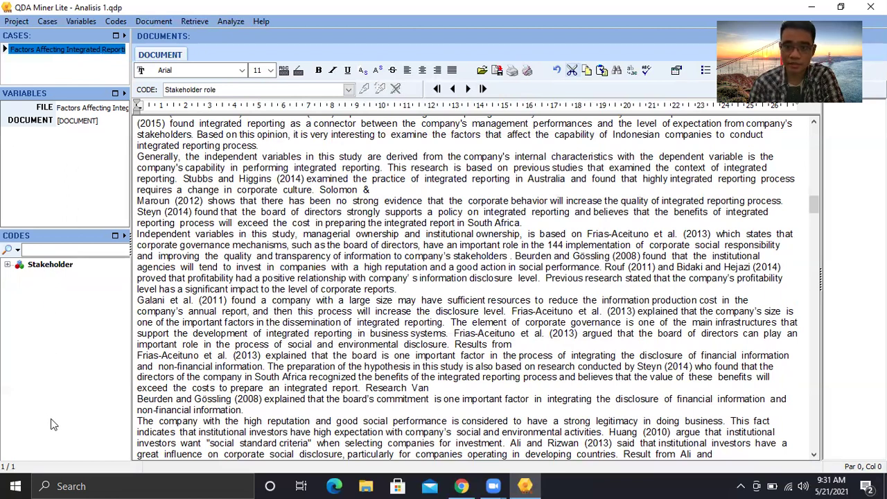
pyautogui.click(7, 266)
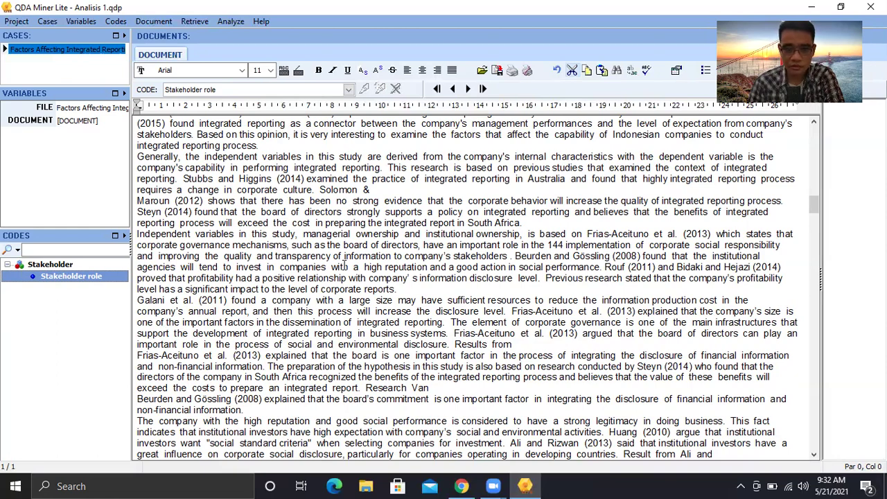
pyautogui.moveTo(813, 201)
pyautogui.mouseDown()
pyautogui.moveTo(819, 223)
pyautogui.moveTo(823, 206)
pyautogui.mouseUp()
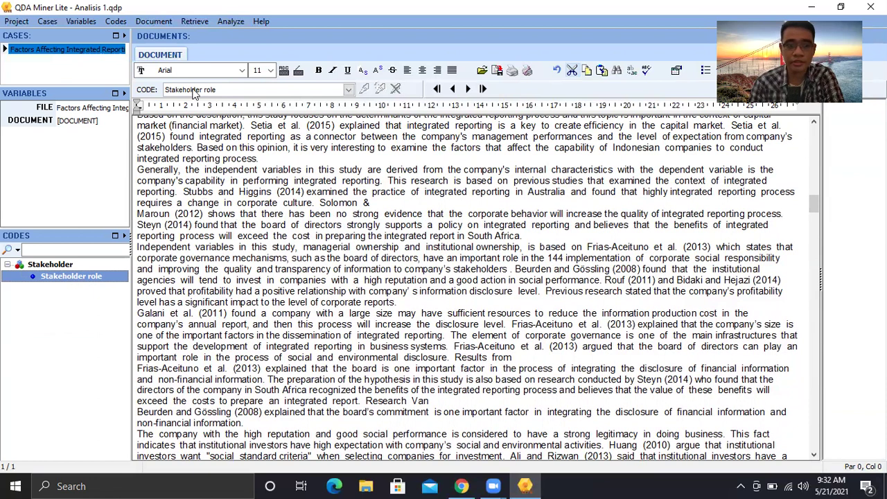
# - Run a text retrieval on the document for "stakeholder", with Sentence as the search unit
pyautogui.click(200, 23)
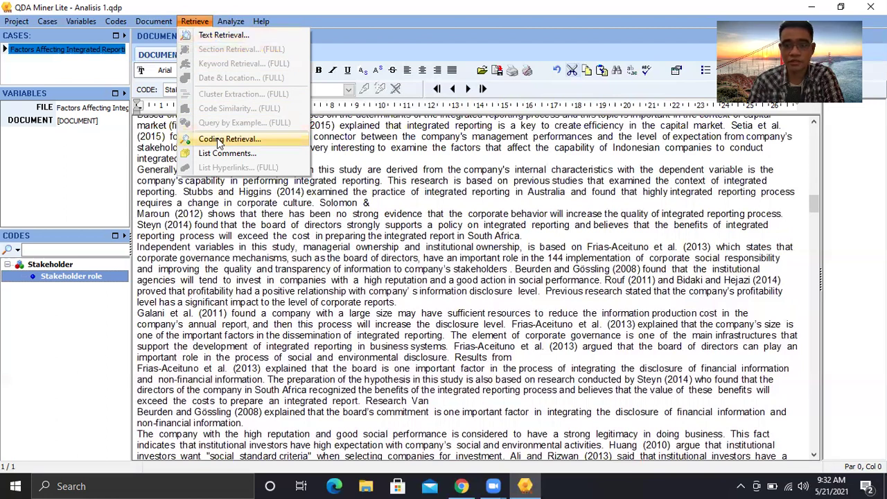
pyautogui.click(222, 37)
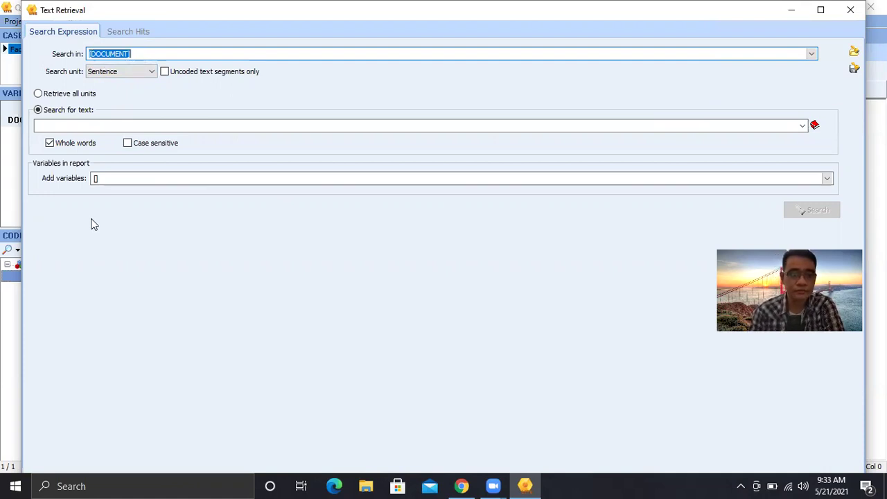
pyautogui.click(152, 72)
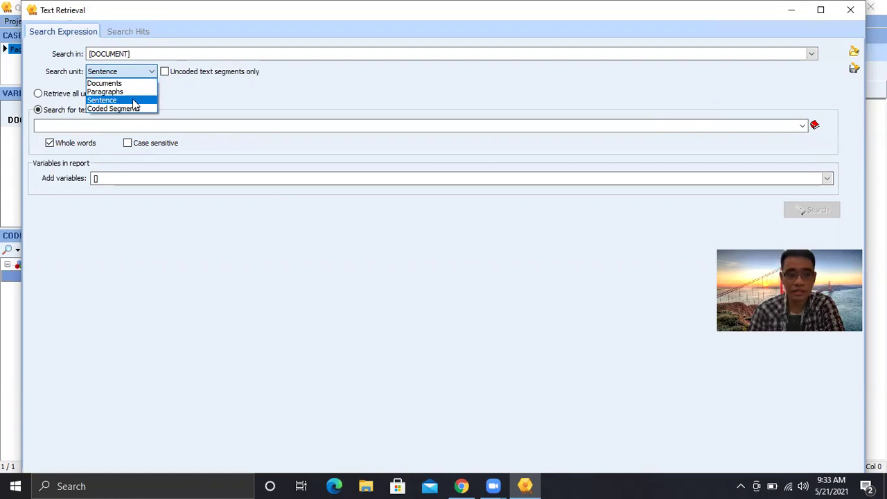
pyautogui.click(134, 101)
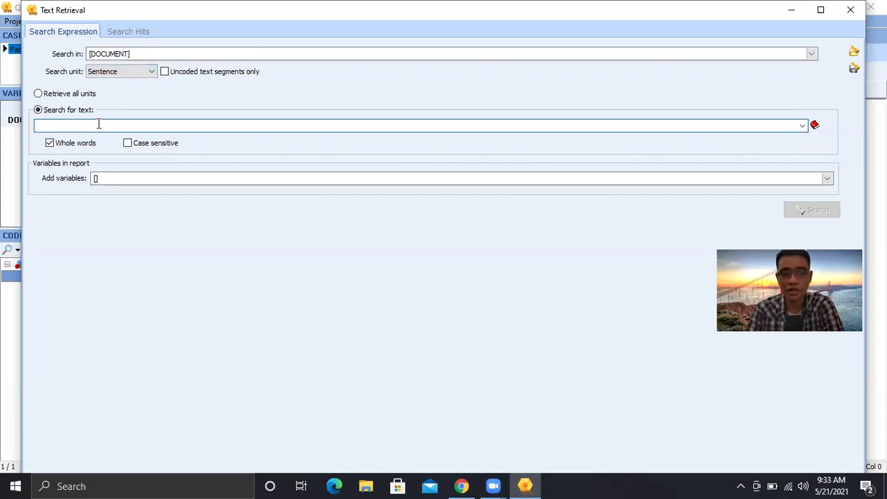
pyautogui.write('s')
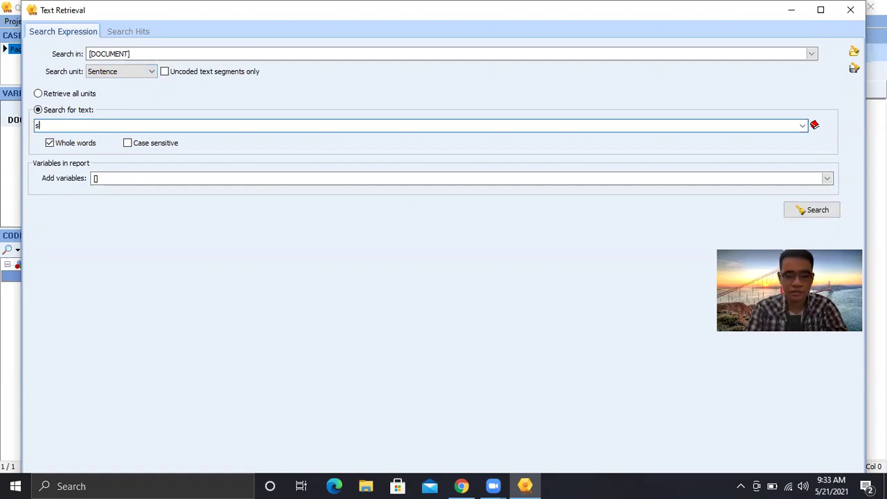
pyautogui.write('takeholder')
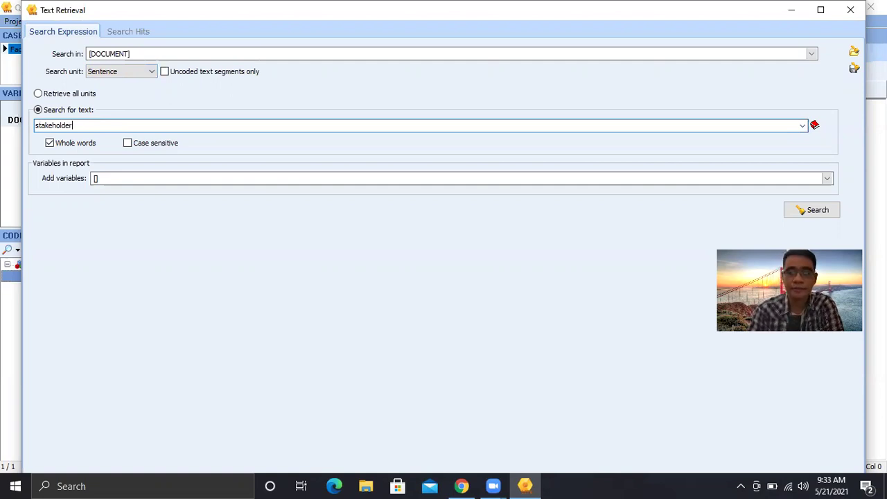
pyautogui.click(819, 216)
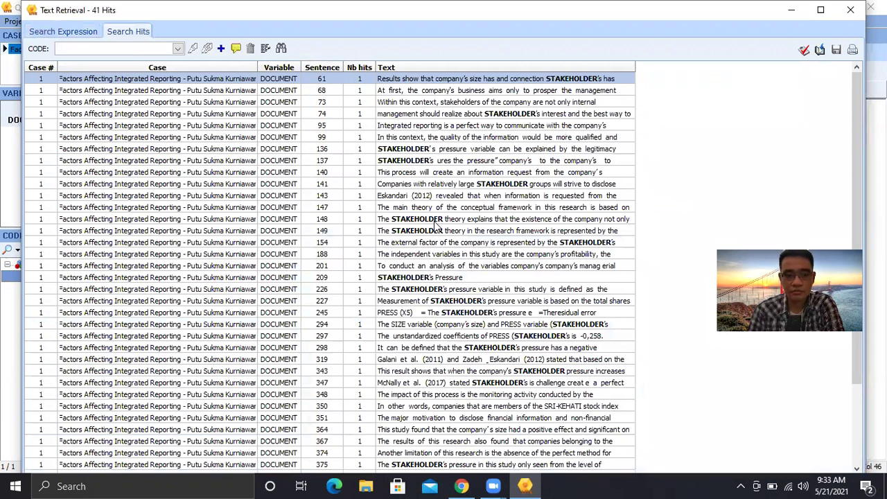
# - Look through the retrieved sentences and check the passage of the first hit in the document
pyautogui.moveTo(859, 199); pyautogui.dragTo(858, 277)
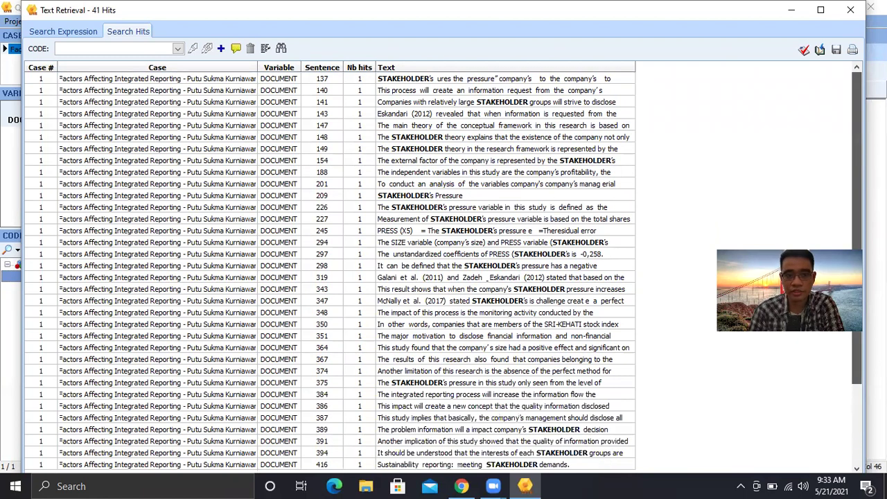
pyautogui.moveTo(858, 277); pyautogui.dragTo(857, 149)
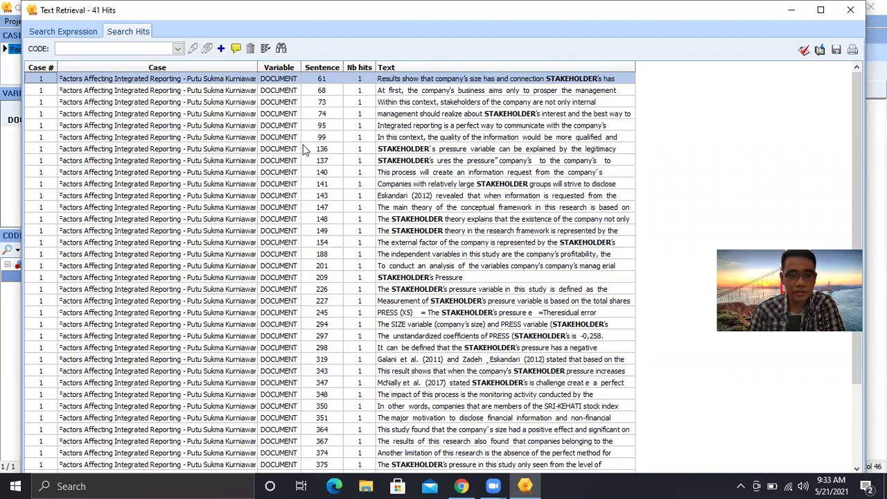
pyautogui.click(332, 91)
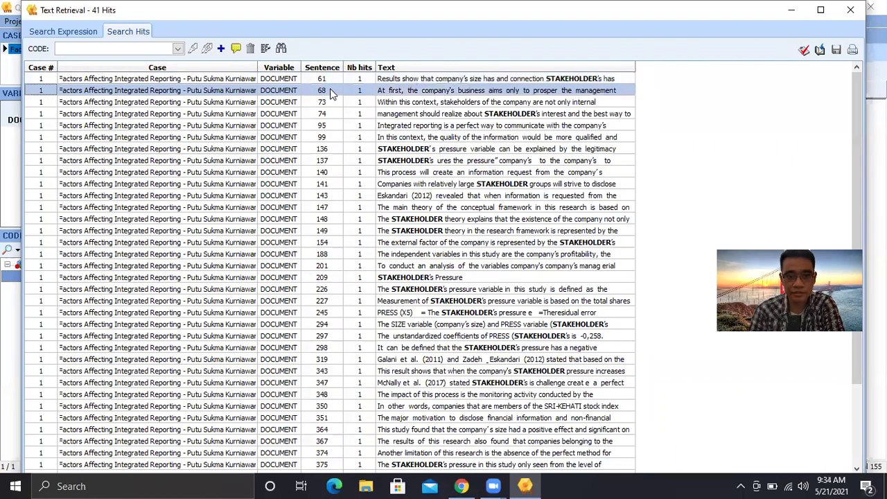
pyautogui.click(328, 77)
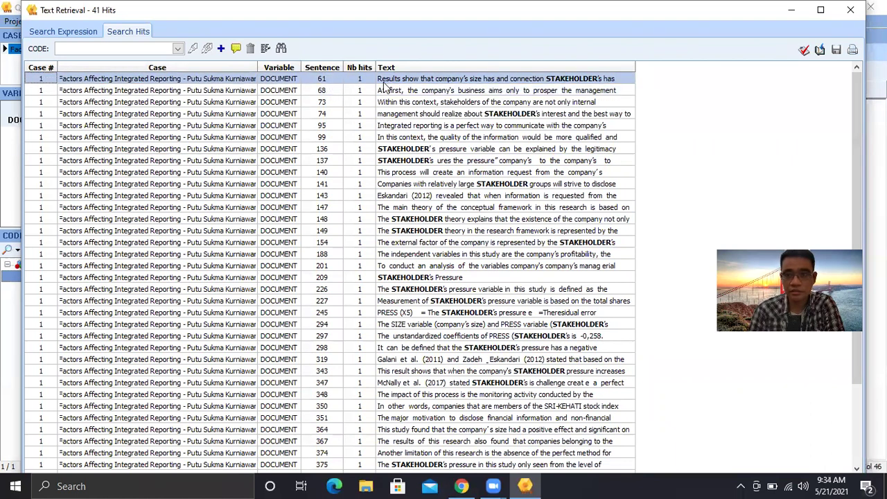
pyautogui.click(795, 11)
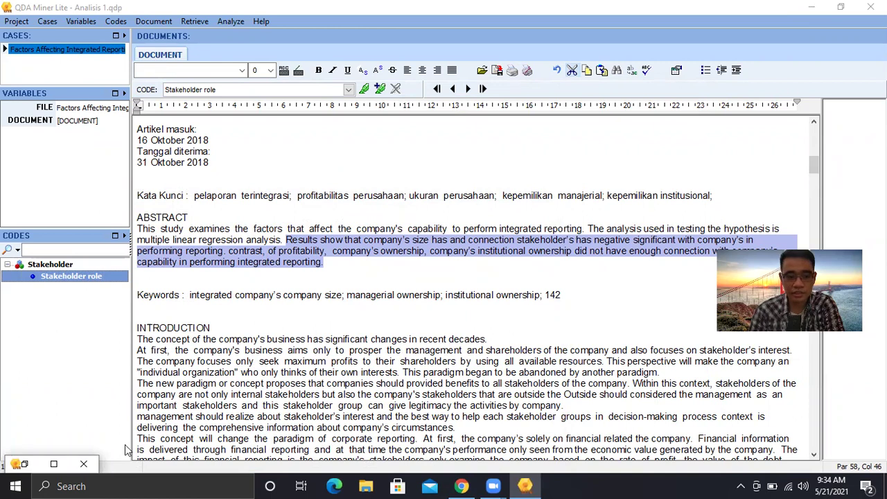
pyautogui.click(54, 465)
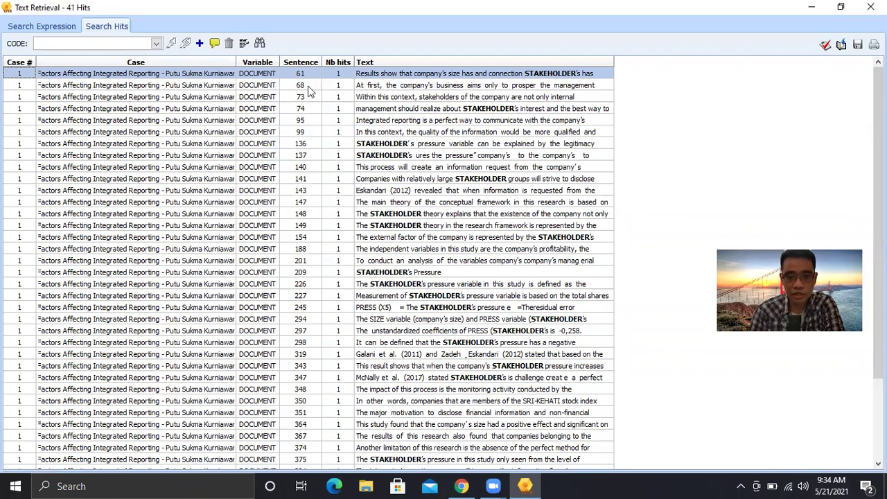
pyautogui.moveTo(879, 221)
pyautogui.mouseDown()
pyautogui.moveTo(878, 297)
pyautogui.moveTo(878, 221)
pyautogui.mouseUp()
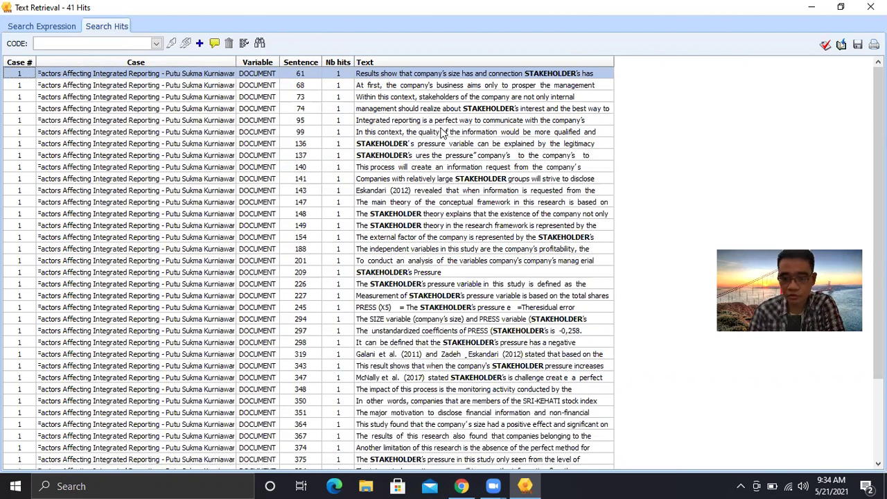
# - Open the retrieved sentences in a maximized coding table and look through its first rows
pyautogui.click(825, 48)
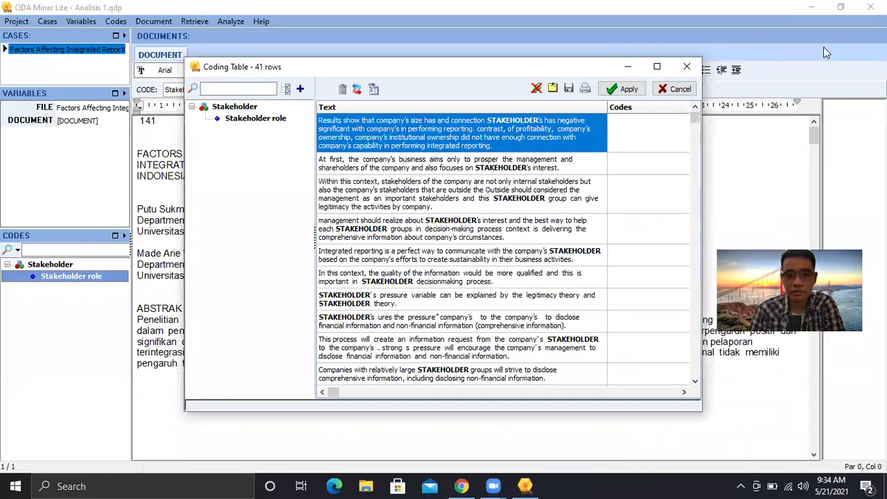
pyautogui.click(657, 67)
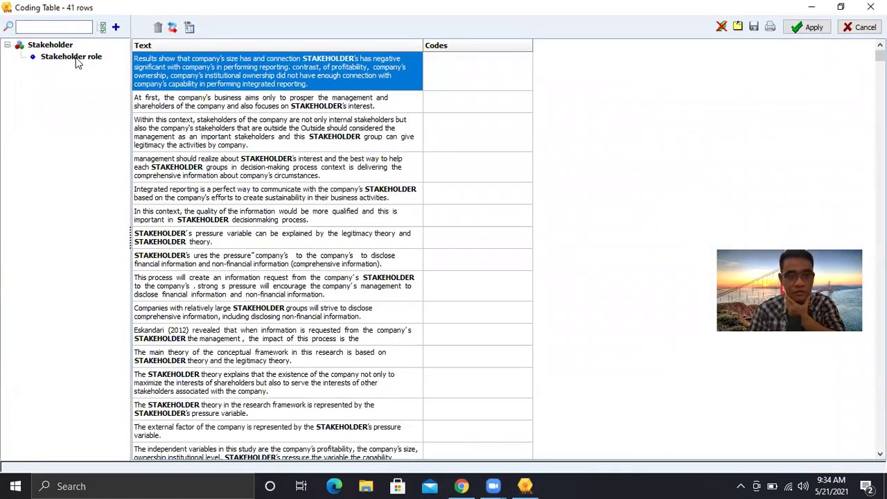
pyautogui.click(291, 104)
pyautogui.click(297, 83)
pyautogui.click(300, 133)
pyautogui.click(298, 87)
pyautogui.click(298, 194)
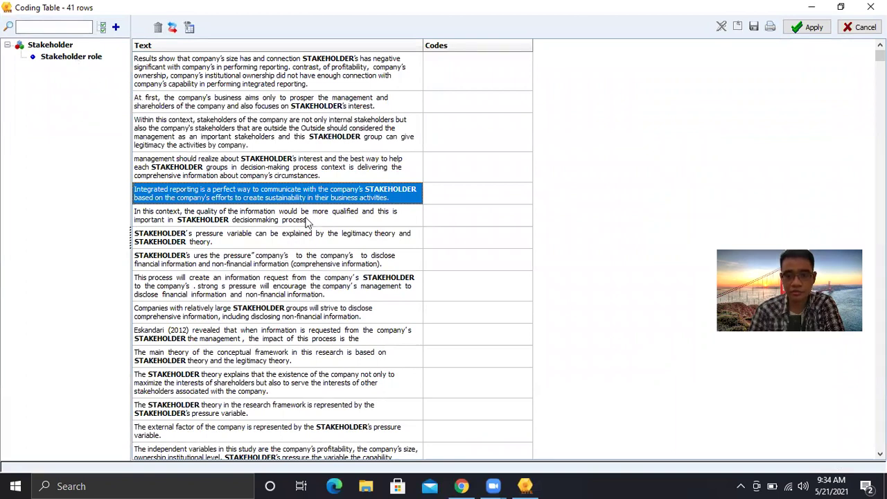
pyautogui.click(307, 220)
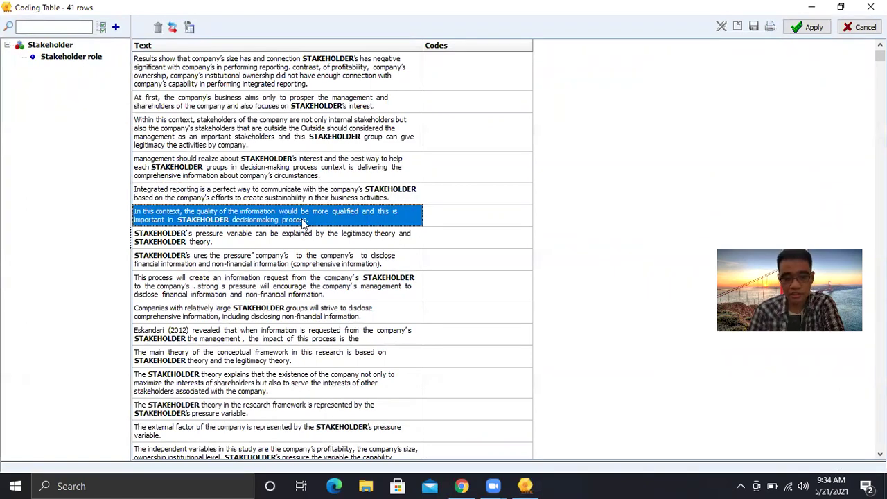
pyautogui.click(330, 194)
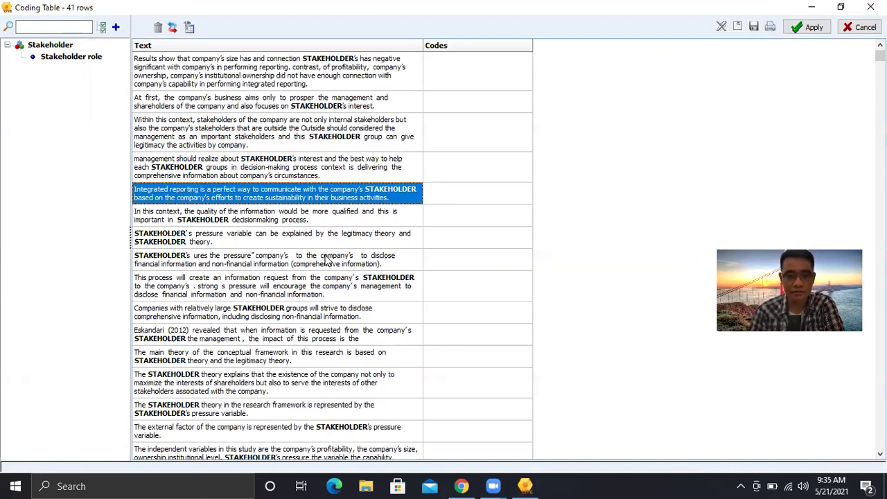
# - Assign the Stakeholder role code to the first sentence and to the one starting "management should realize about stakeholder's interest"
pyautogui.click(297, 73)
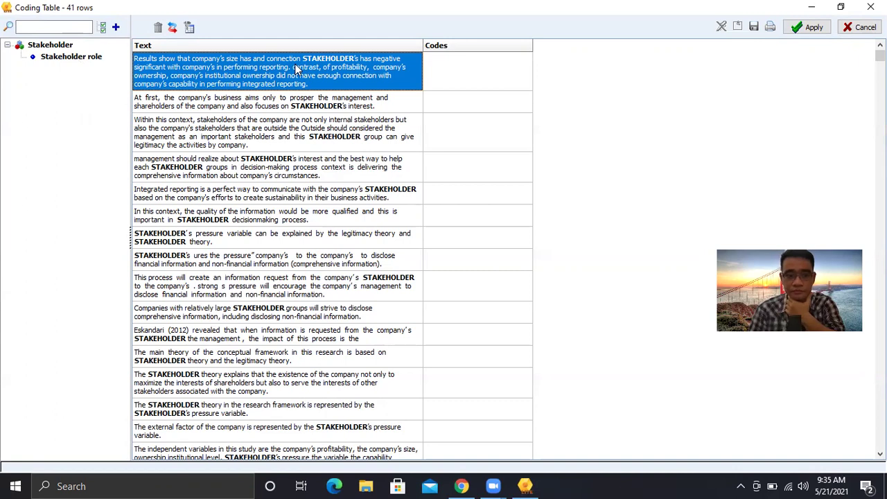
pyautogui.doubleClick(79, 57)
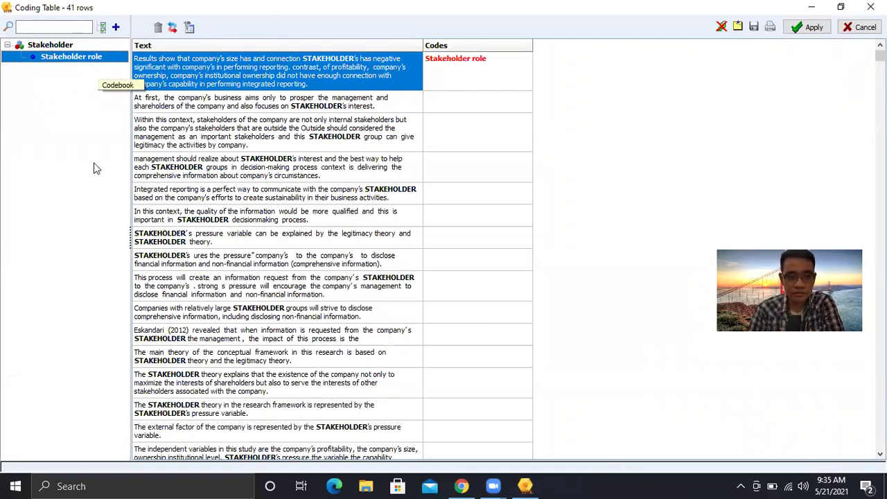
pyautogui.click(316, 105)
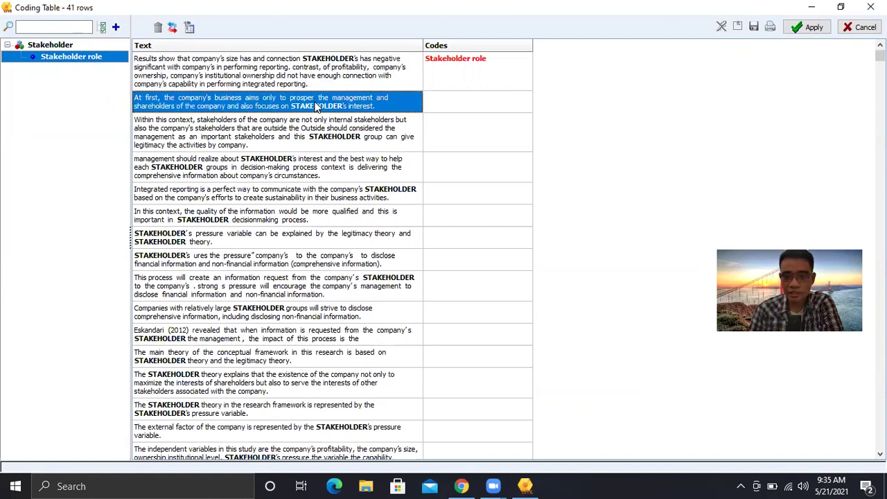
pyautogui.click(277, 144)
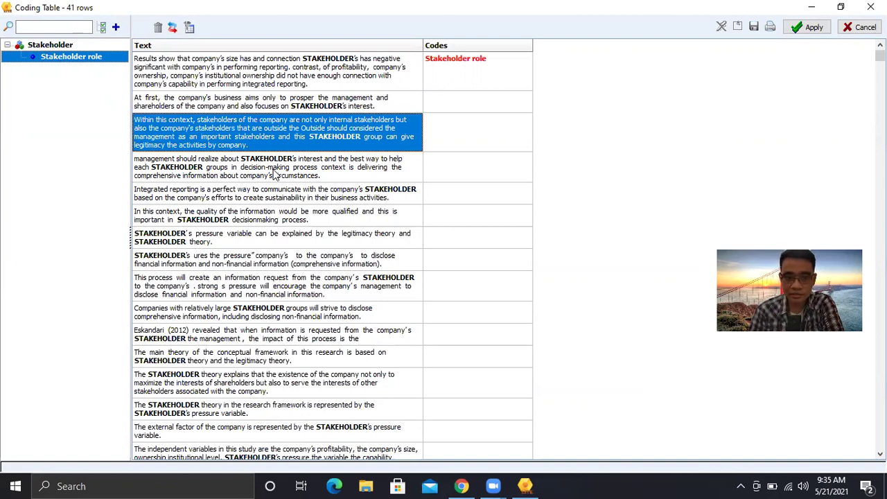
pyautogui.click(275, 174)
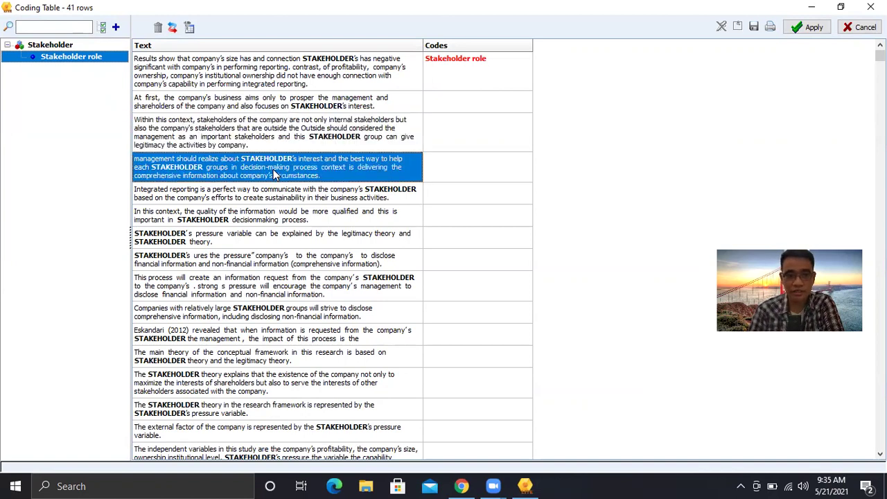
pyautogui.doubleClick(68, 58)
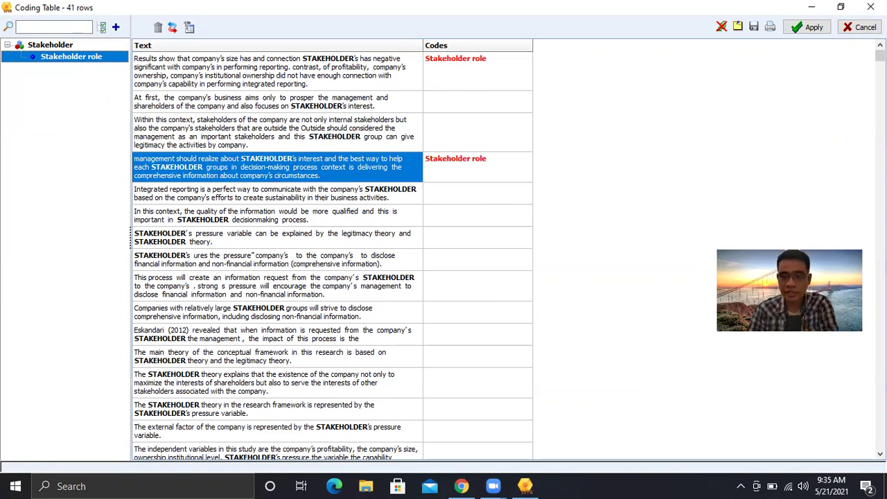
# - Browse further sentences and assign the Stakeholder role code to the one starting "Stakeholder's pressure variable can be explained"
pyautogui.scroll(-2, 332, 249)
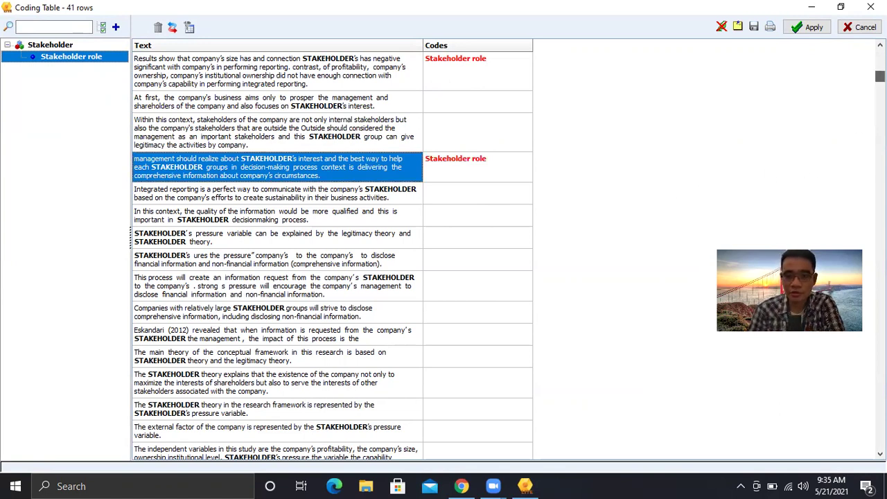
pyautogui.scroll(-3, 340, 246)
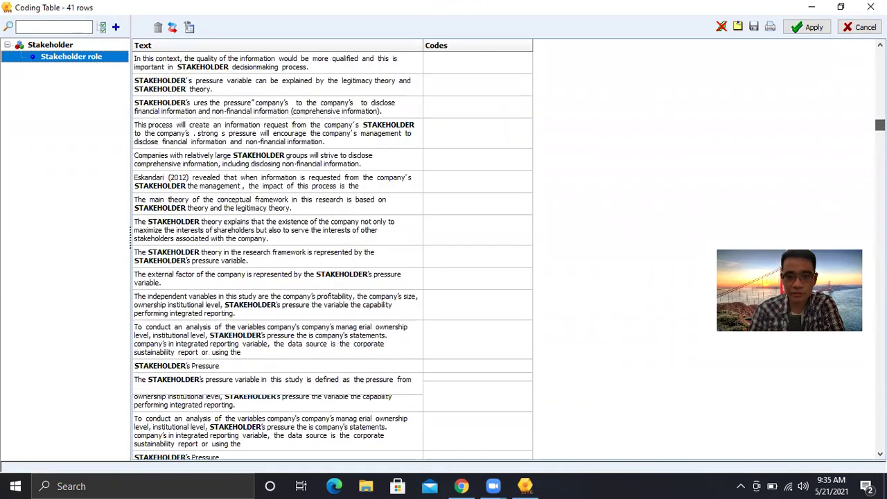
pyautogui.click(331, 259)
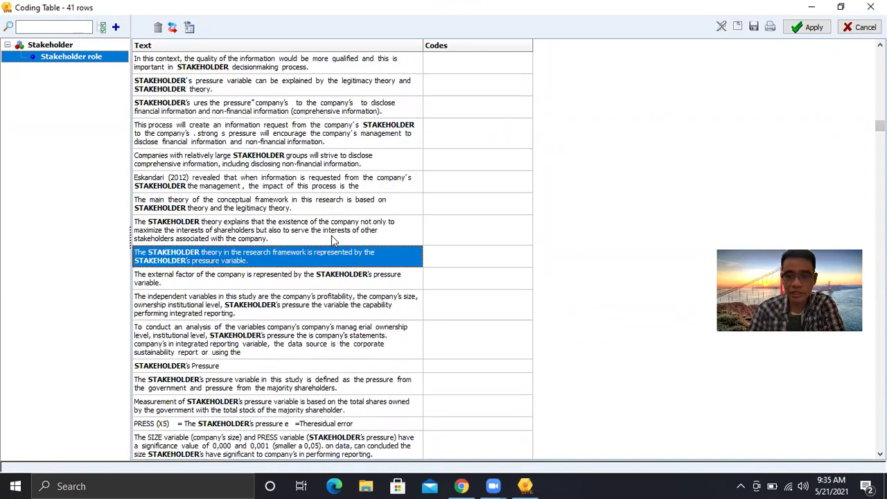
pyautogui.click(331, 235)
pyautogui.moveTo(880, 125); pyautogui.dragTo(880, 55)
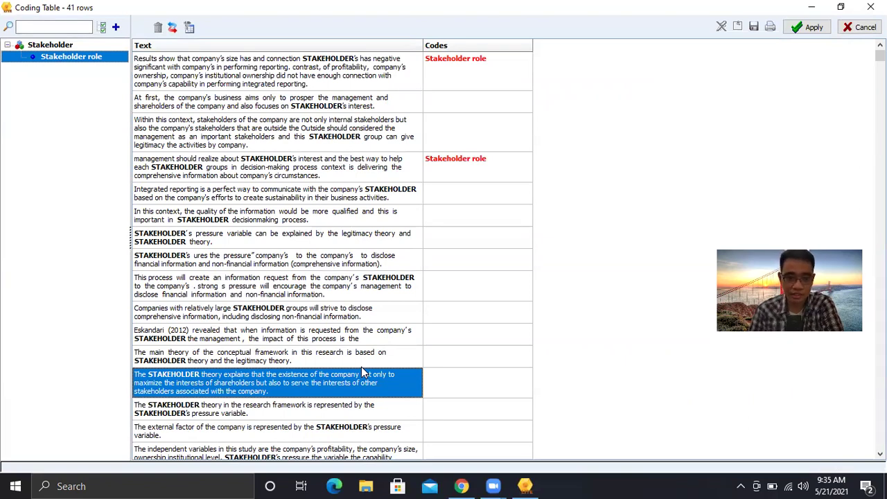
pyautogui.click(346, 236)
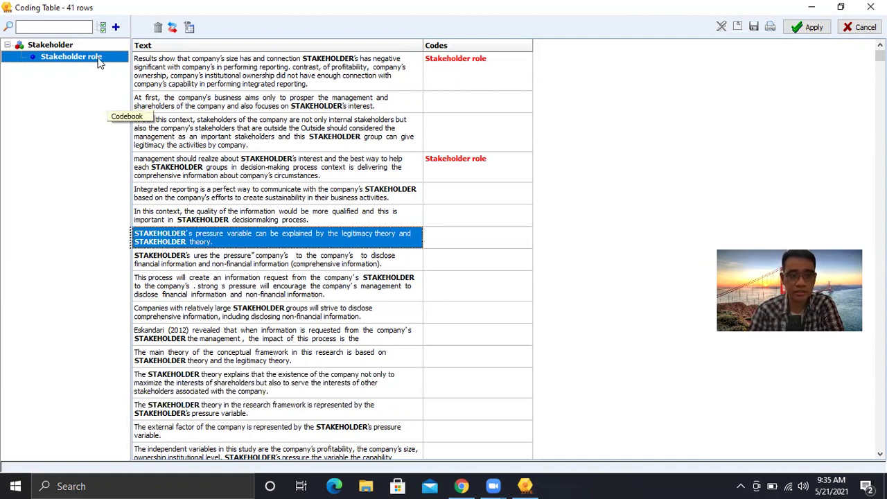
pyautogui.doubleClick(96, 58)
# - Assign the Stakeholder role code to the sentence starting "This process will create an information request", apply the new codes and return to the document
pyautogui.click(275, 285)
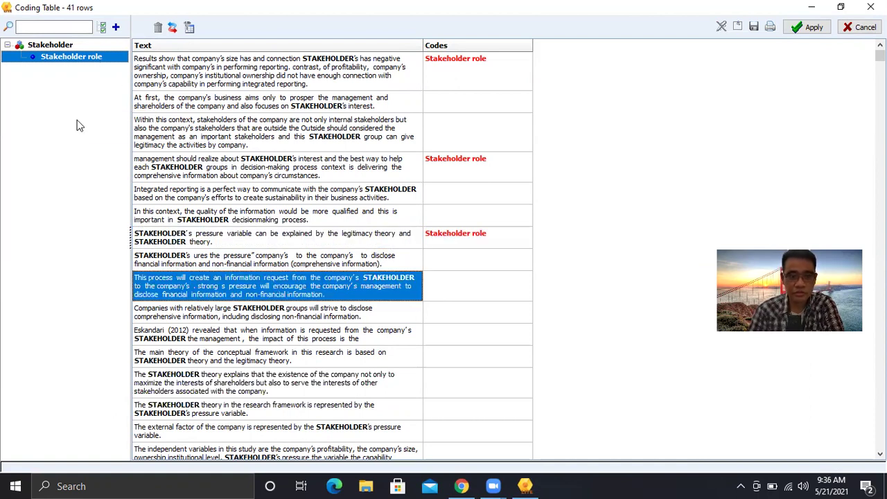
pyautogui.doubleClick(96, 58)
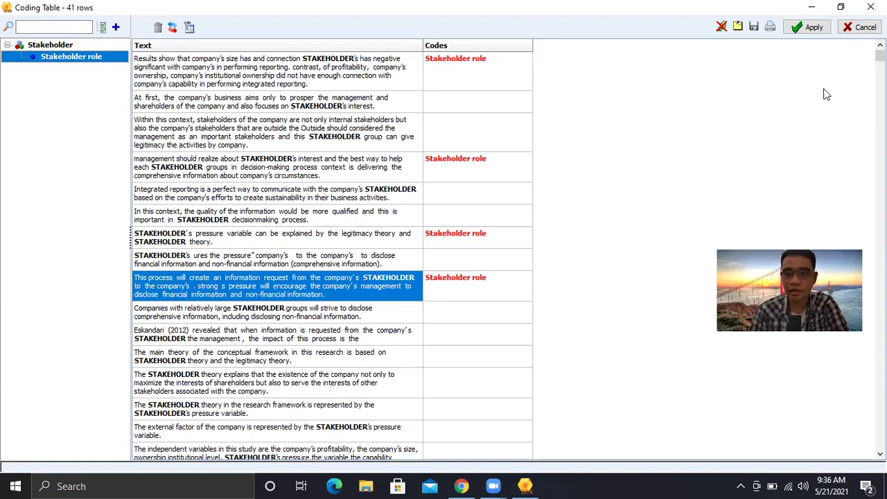
pyautogui.click(807, 27)
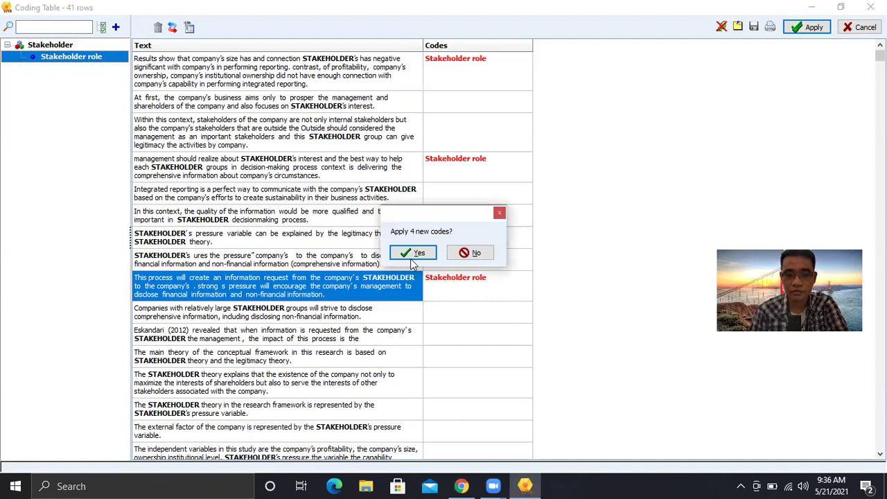
pyautogui.click(413, 253)
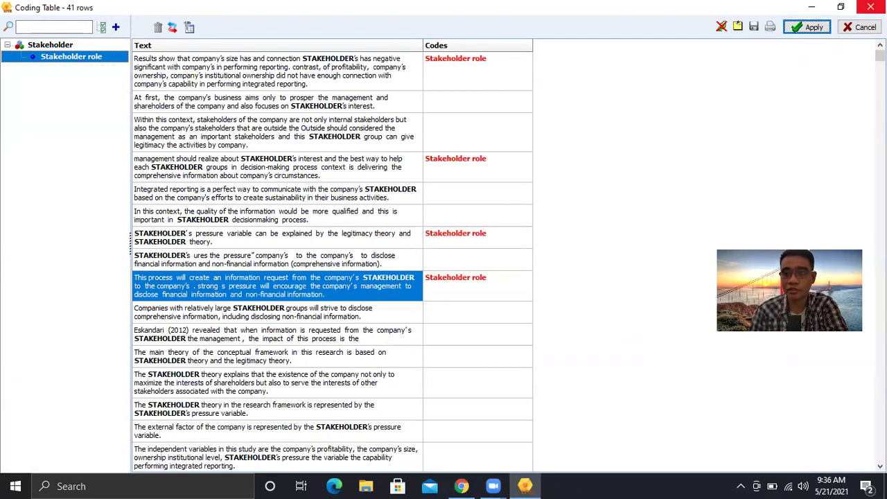
pyautogui.click(870, 7)
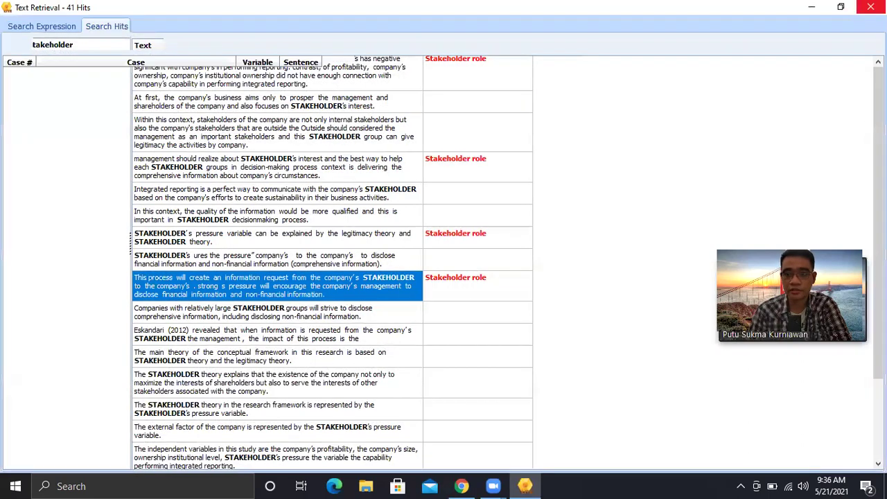
pyautogui.click(870, 7)
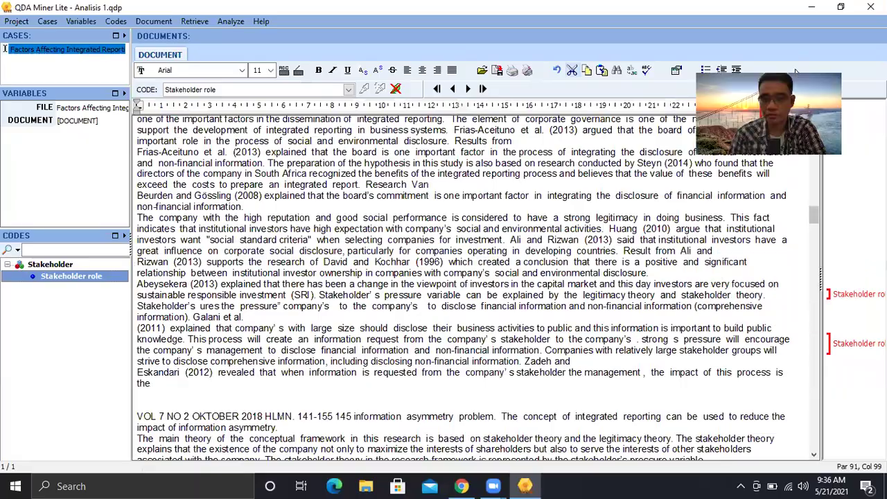
# - Check the passages marked with the Stakeholder role code in the document, including the one starting "management should realize about stakeholder's interest"
pyautogui.moveTo(814, 218)
pyautogui.mouseDown()
pyautogui.moveTo(814, 229)
pyautogui.moveTo(812, 168)
pyautogui.moveTo(815, 236)
pyautogui.moveTo(815, 208)
pyautogui.moveTo(816, 220)
pyautogui.mouseUp()
pyautogui.click(844, 251)
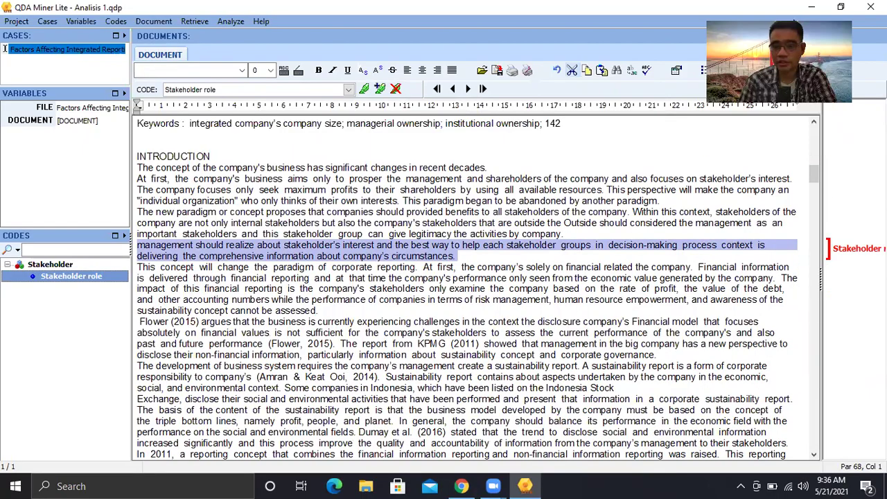
pyautogui.moveTo(813, 175)
pyautogui.mouseDown()
pyautogui.moveTo(813, 328)
pyautogui.moveTo(818, 158)
pyautogui.moveTo(814, 197)
pyautogui.moveTo(814, 178)
pyautogui.mouseUp()
pyautogui.click(841, 207)
pyautogui.click(830, 185)
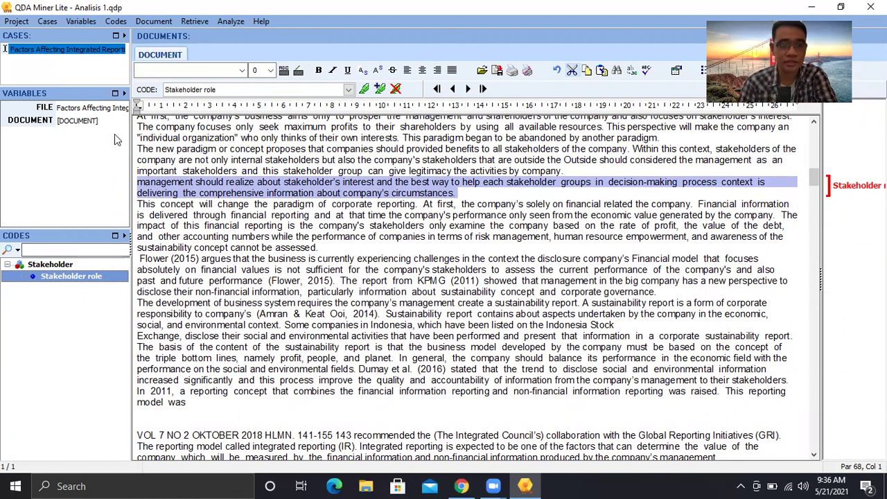
# - Start a new code definition with the code name Stakeholder opinion
pyautogui.click(113, 22)
pyautogui.click(131, 34)
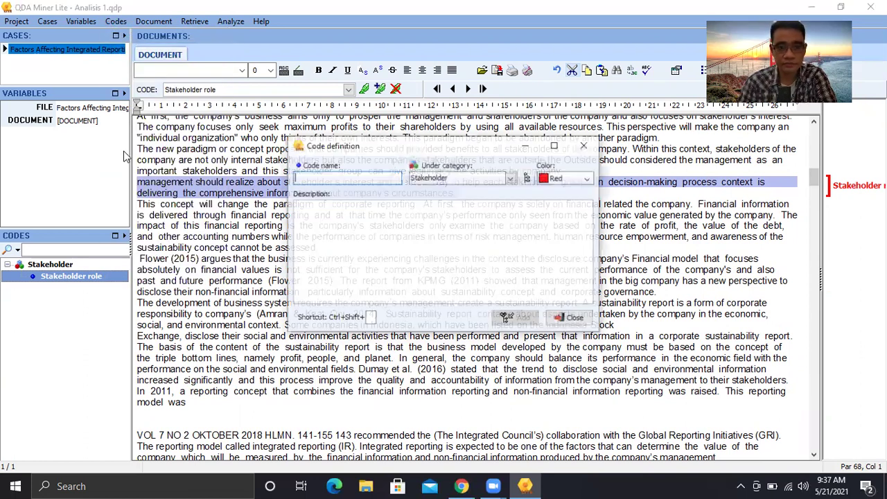
pyautogui.click(512, 179)
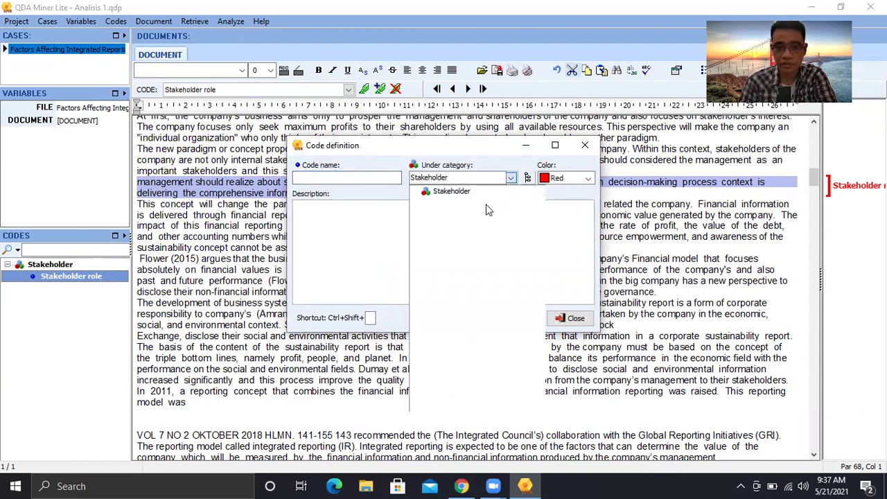
pyautogui.click(511, 179)
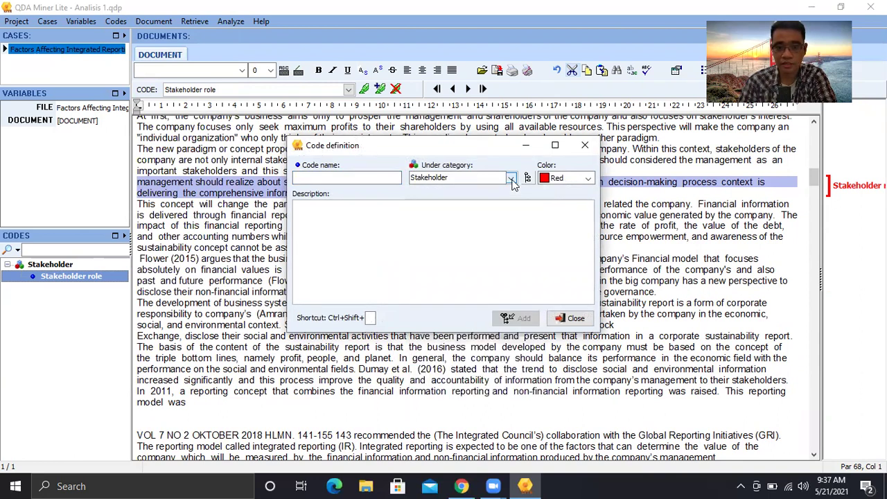
pyautogui.click(338, 178)
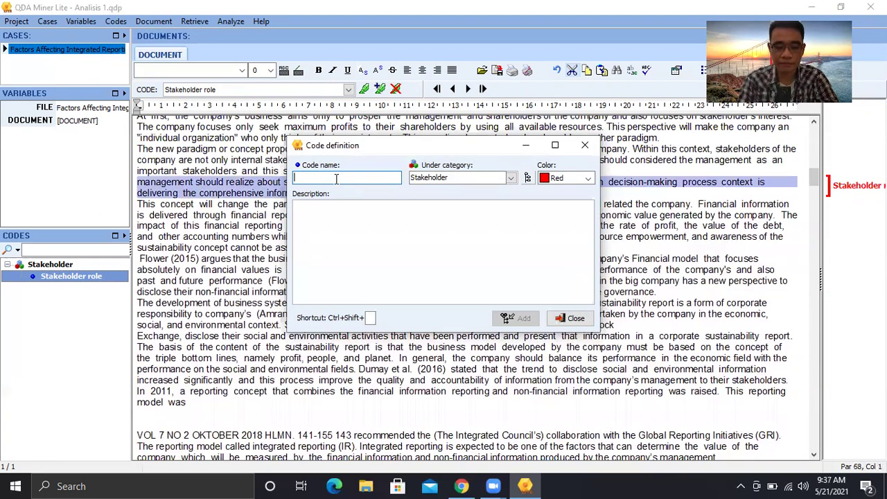
pyautogui.write('Sta')
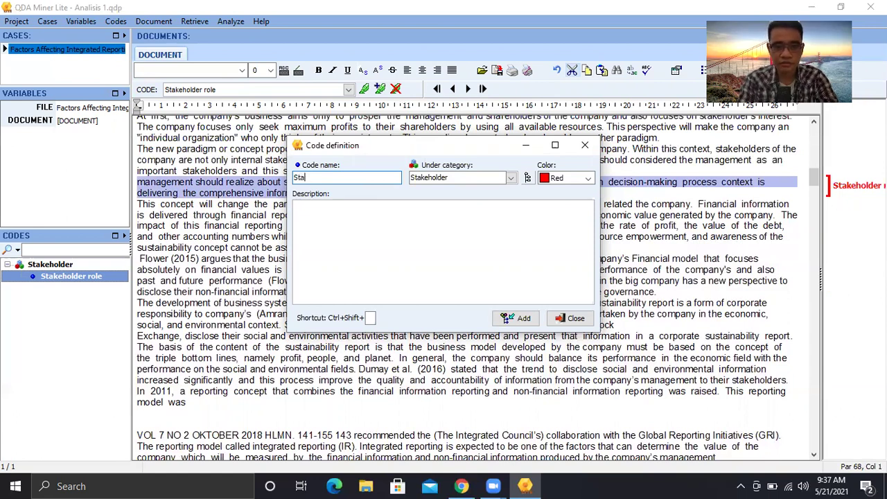
pyautogui.write('keholder opinion')
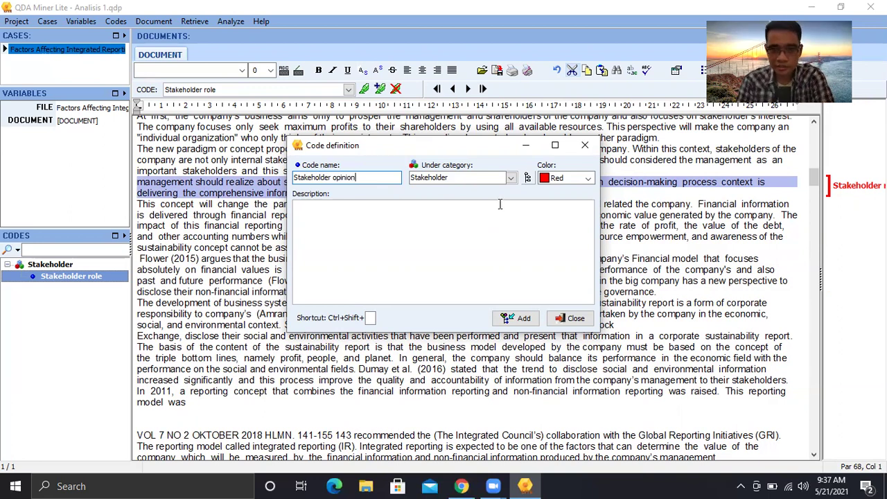
# - Place the Stakeholder opinion code under the Stakeholder category, set its color to Lime and add it to the codebook
pyautogui.click(485, 178)
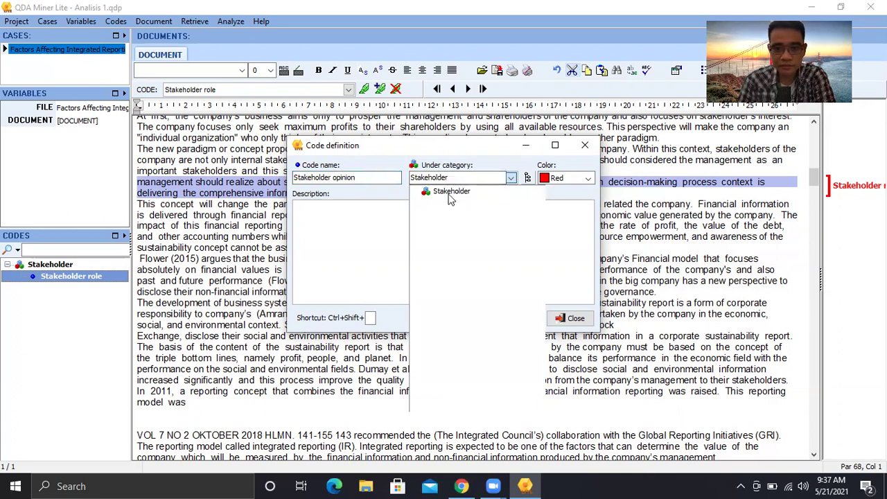
pyautogui.click(450, 193)
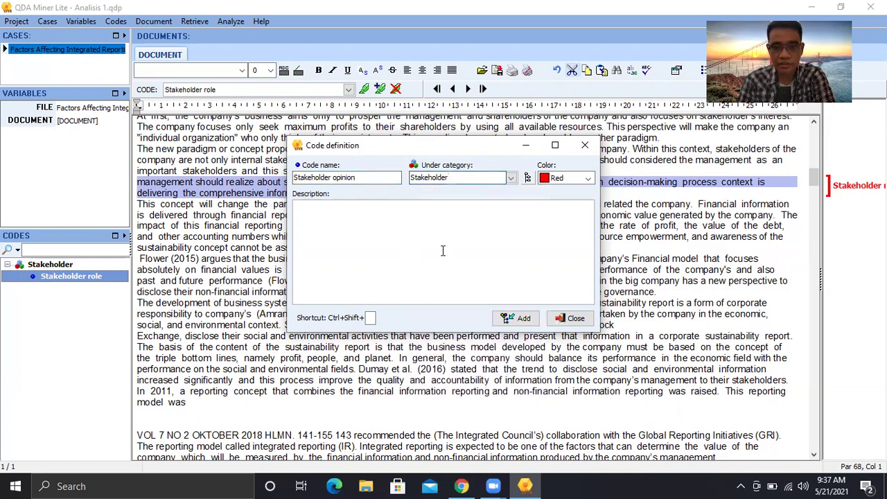
pyautogui.click(588, 178)
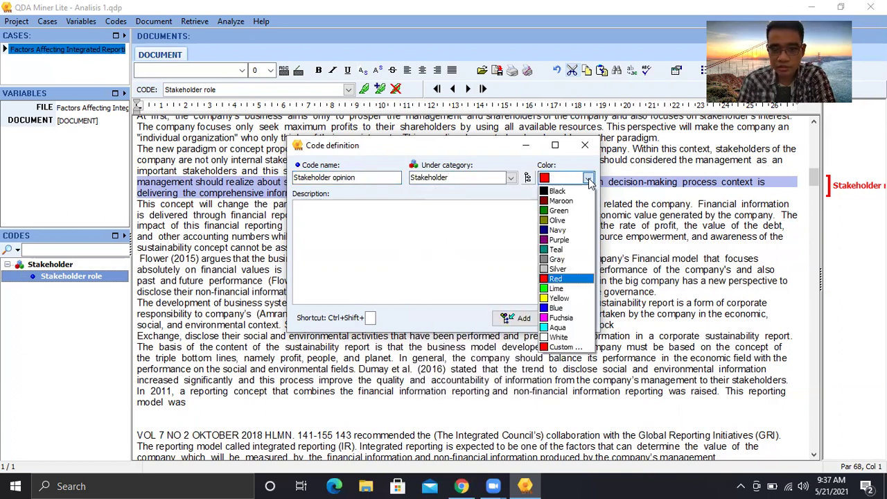
pyautogui.click(564, 289)
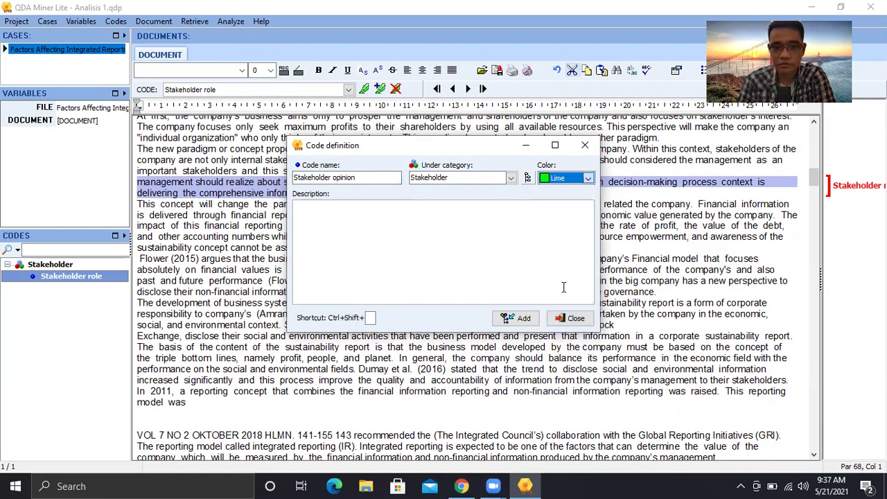
pyautogui.click(527, 318)
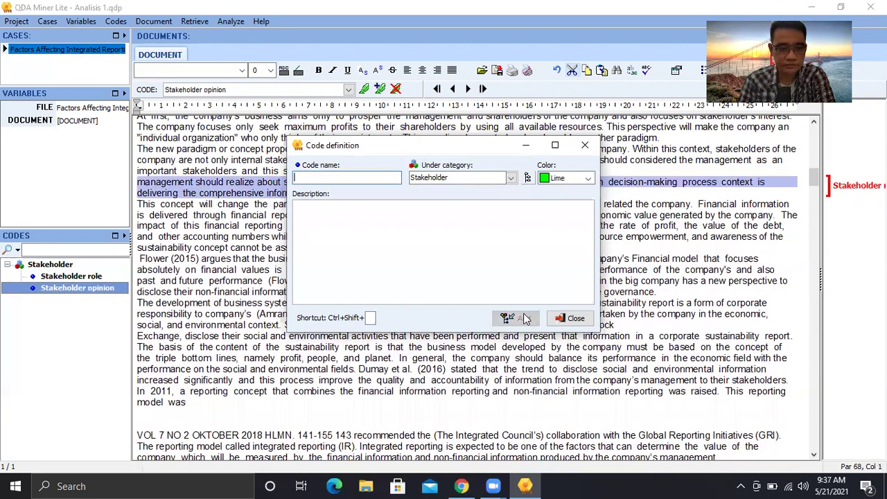
pyautogui.click(572, 318)
pyautogui.click(57, 323)
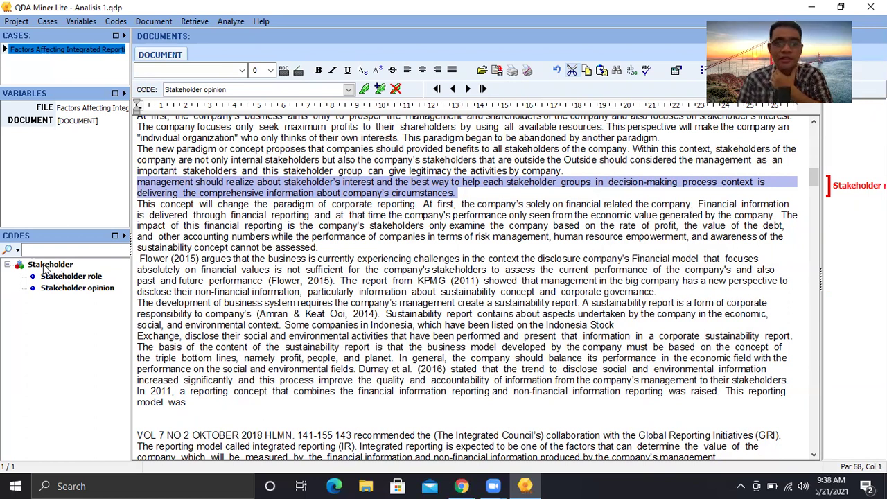
# - Run a sentence-level text retrieval for "stakeholder" in the document and display the hits in the coding table
pyautogui.click(195, 22)
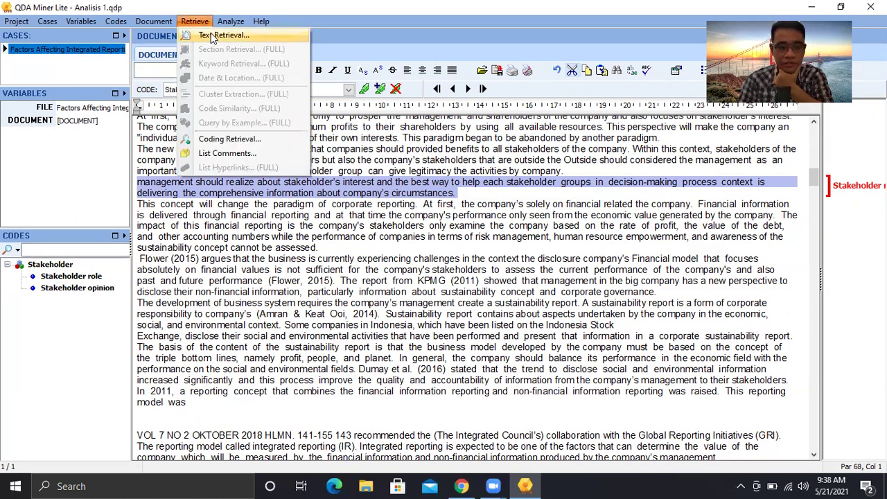
pyautogui.click(211, 36)
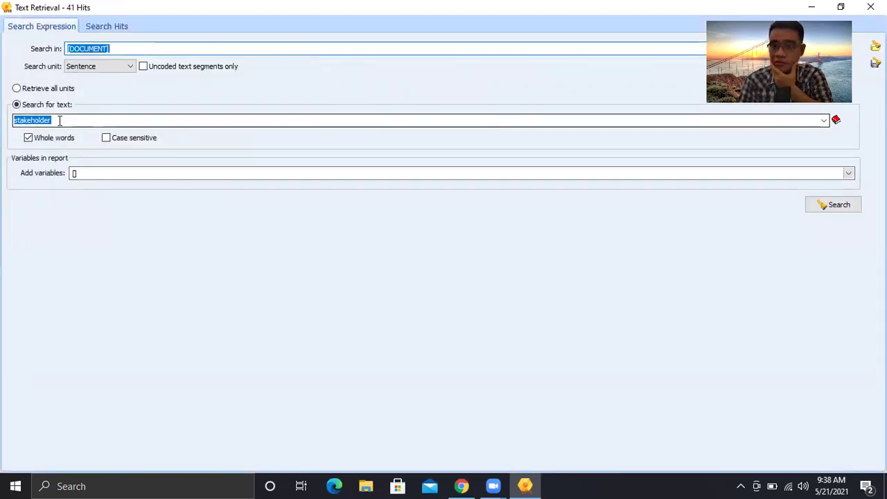
pyautogui.click(99, 66)
pyautogui.click(97, 91)
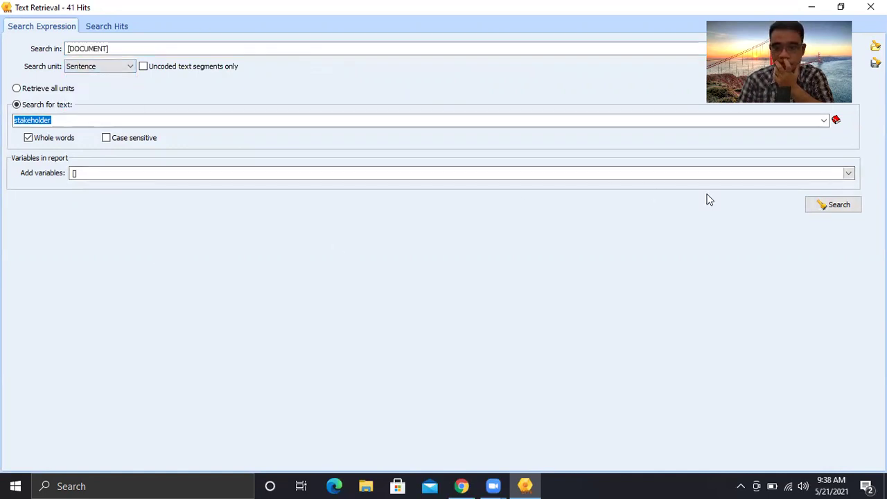
pyautogui.click(840, 206)
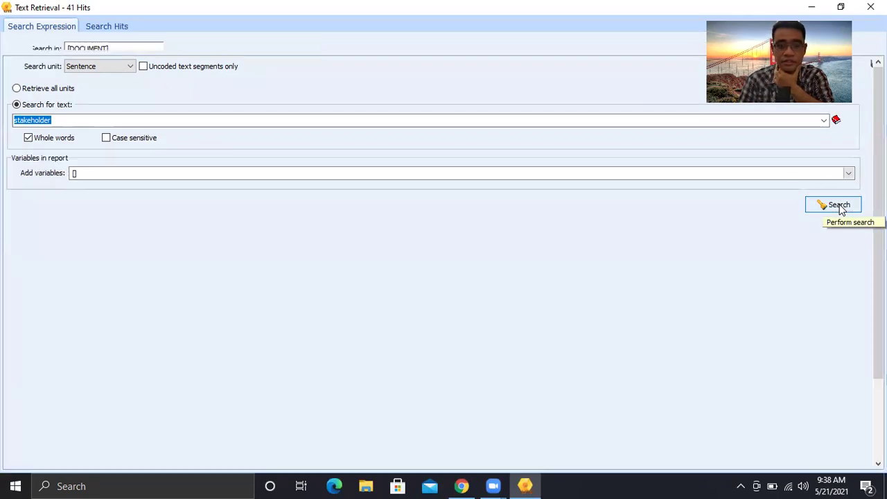
pyautogui.click(839, 205)
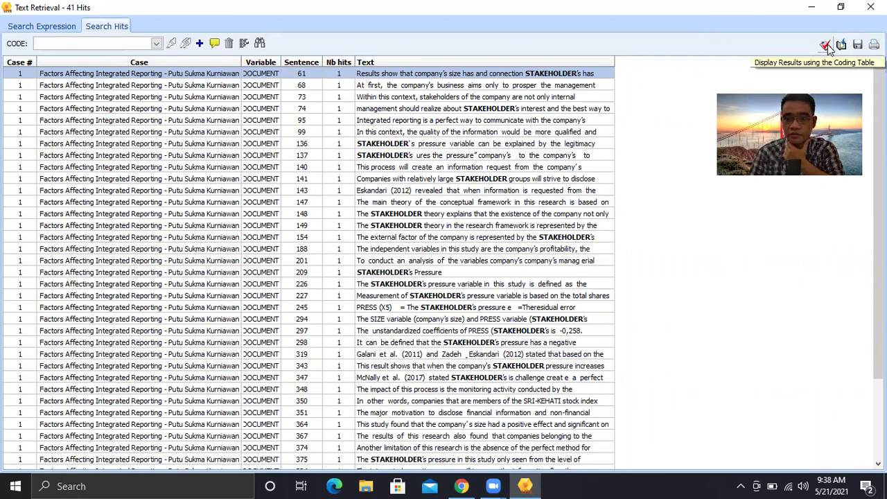
pyautogui.click(827, 45)
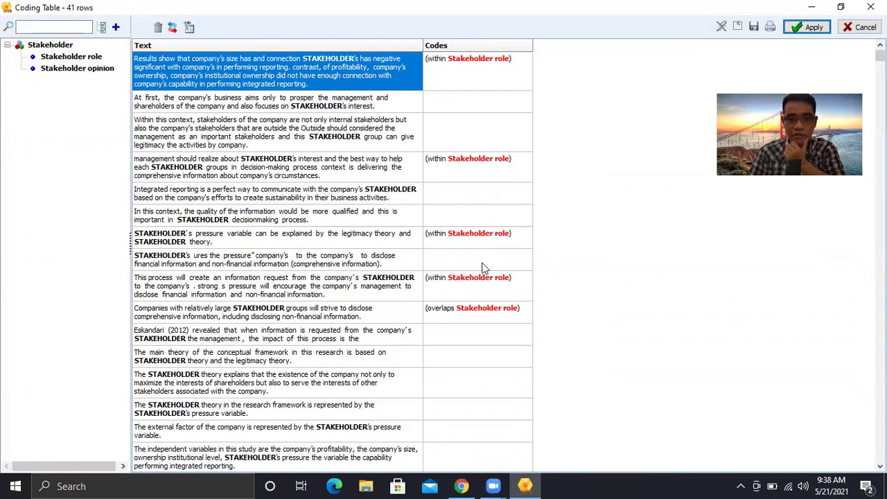
# - Assign the Stakeholder opinion code to the sentences starting "At first, the company's business aims" and "Within this context, stakeholders of the company"
pyautogui.click(335, 103)
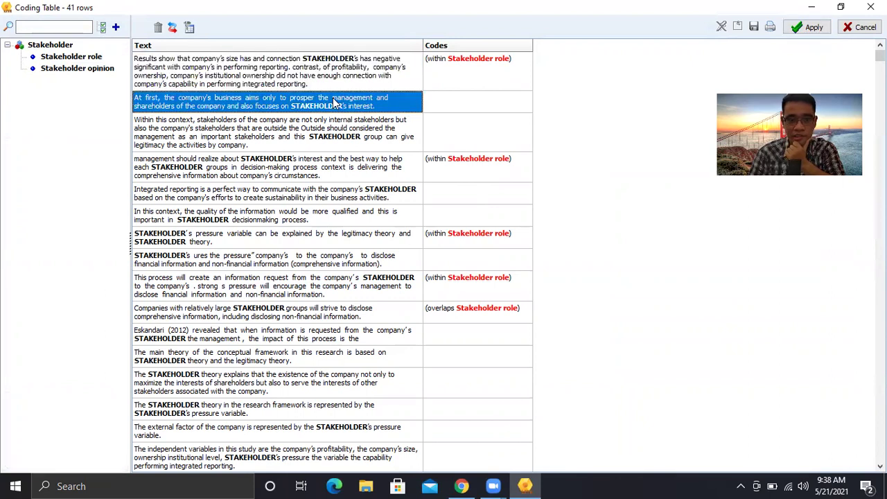
pyautogui.click(77, 69)
pyautogui.doubleClick(77, 70)
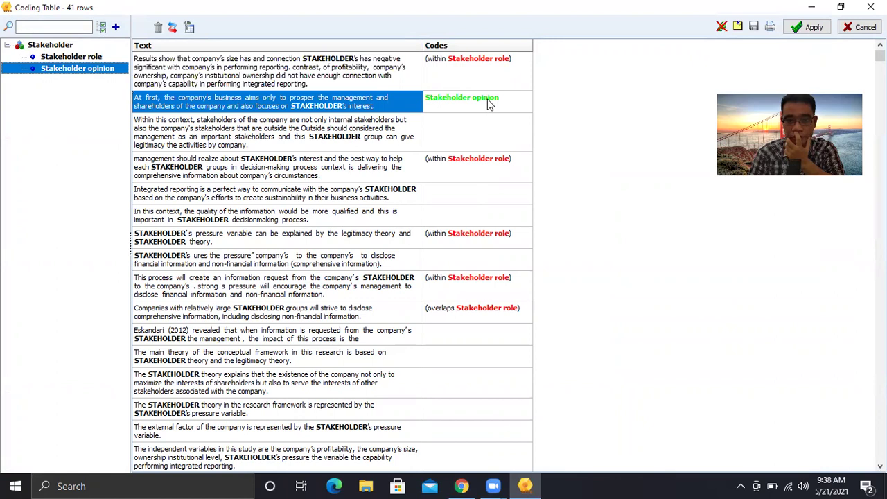
pyautogui.click(319, 135)
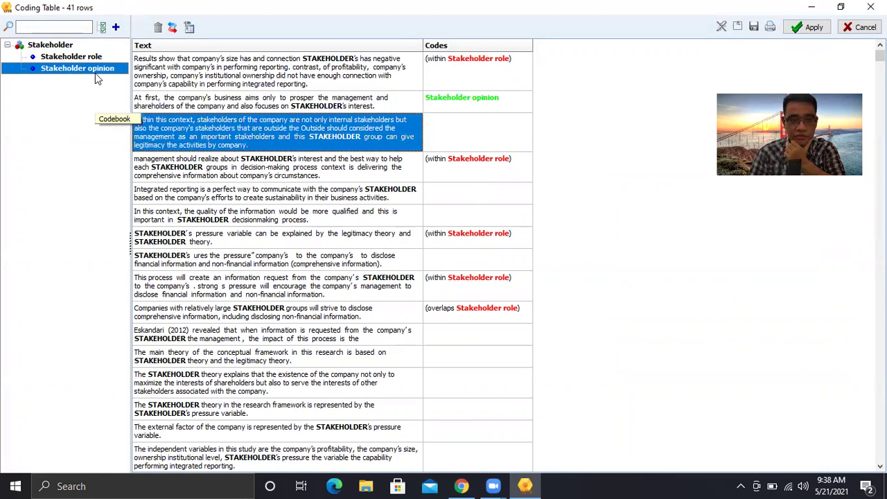
pyautogui.doubleClick(67, 69)
# - Assign the Stakeholder opinion code to the sentence starting "In this context, the quality of the information" and apply the new codes
pyautogui.click(333, 197)
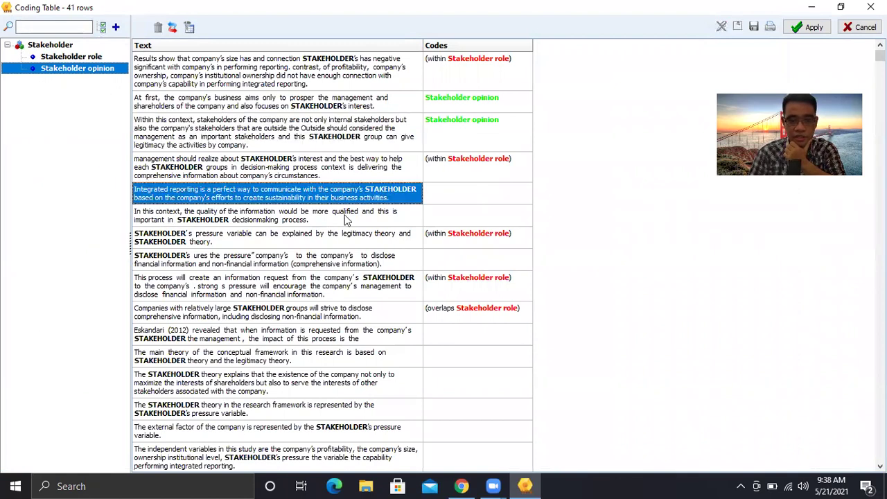
pyautogui.click(346, 219)
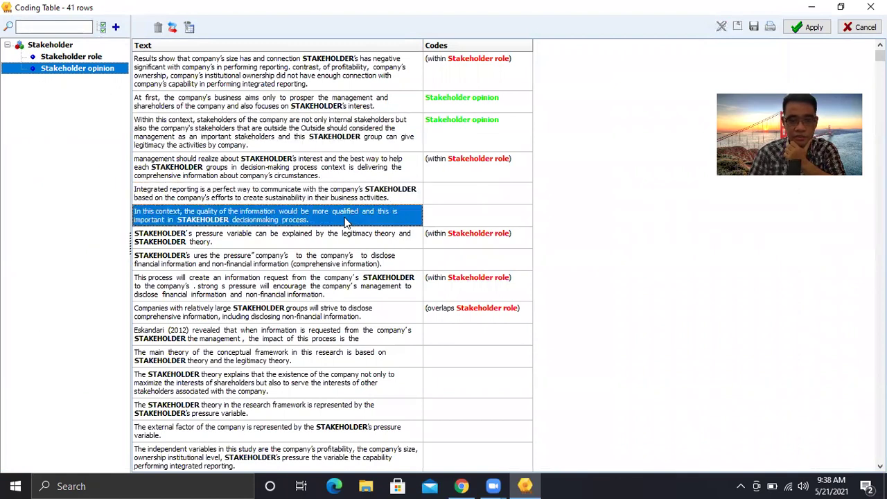
pyautogui.doubleClick(83, 73)
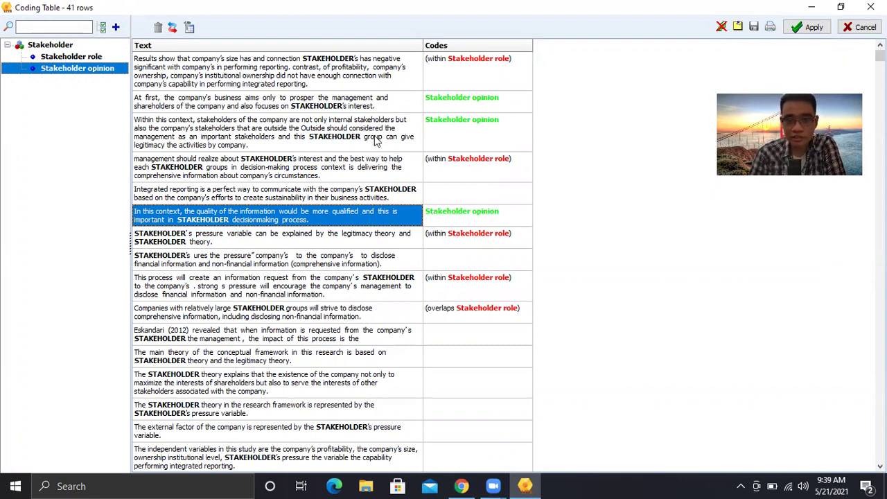
pyautogui.click(378, 130)
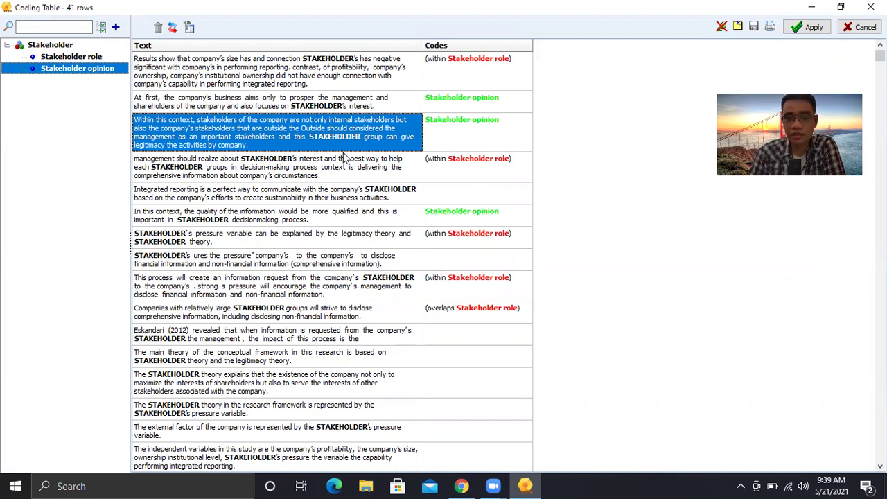
pyautogui.click(812, 31)
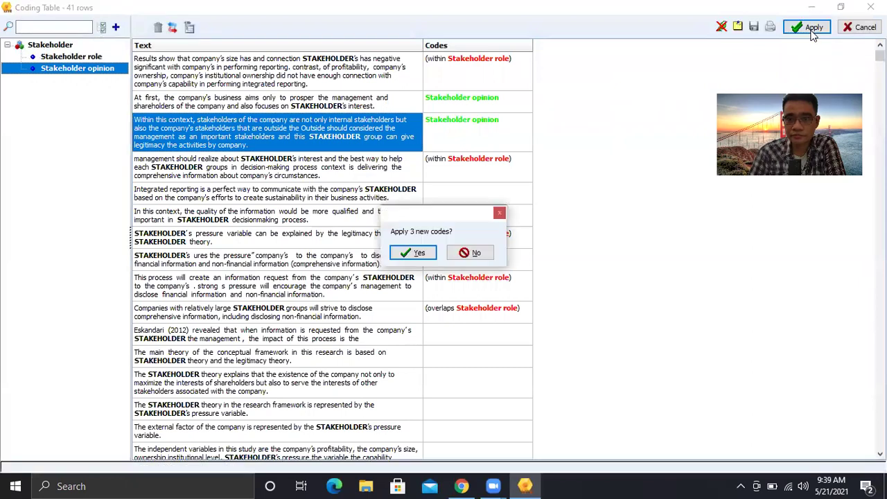
pyautogui.click(416, 252)
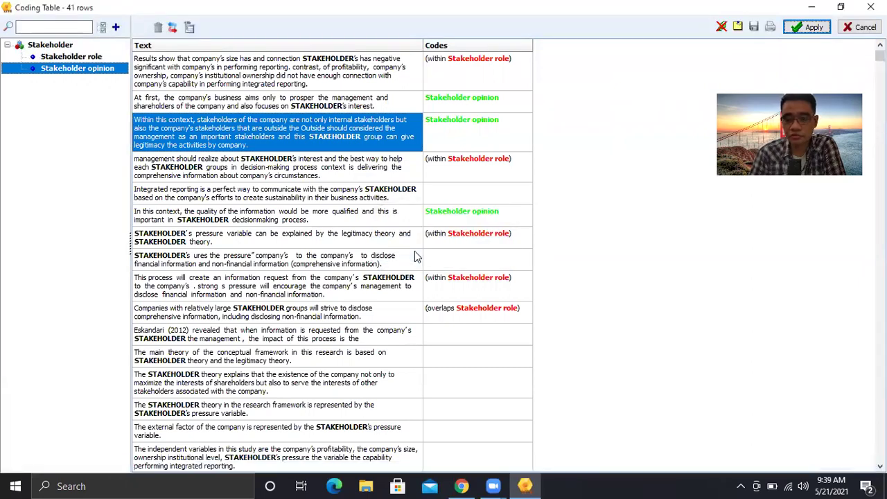
# - Close the coding table and retrieval results and highlight the passage marked Stakeholder opinion in the document
pyautogui.click(870, 7)
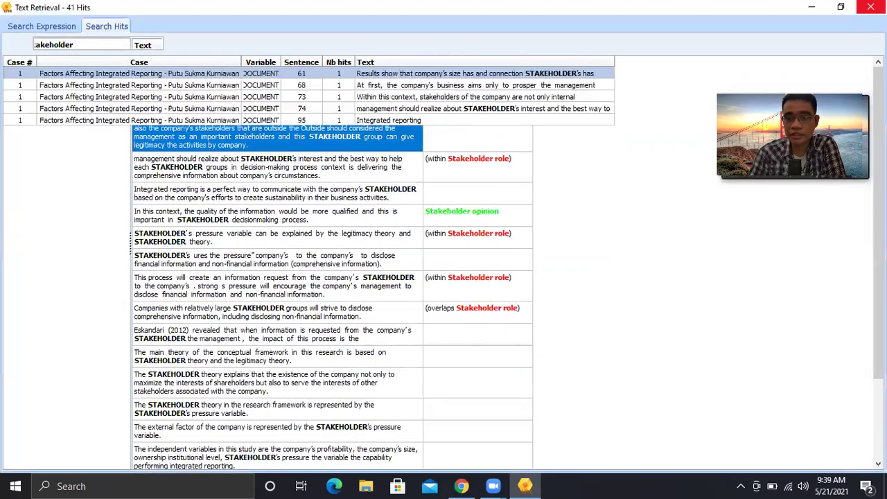
pyautogui.click(870, 7)
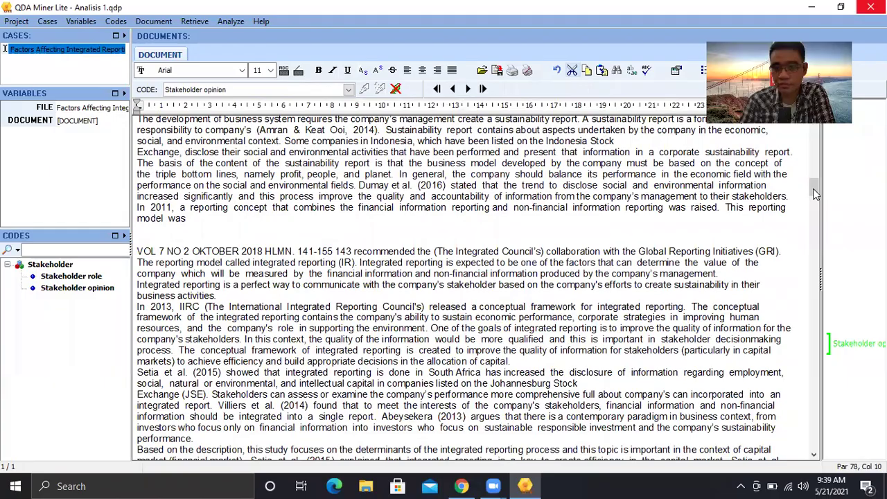
pyautogui.moveTo(814, 200)
pyautogui.mouseDown()
pyautogui.moveTo(808, 215)
pyautogui.moveTo(805, 194)
pyautogui.mouseUp()
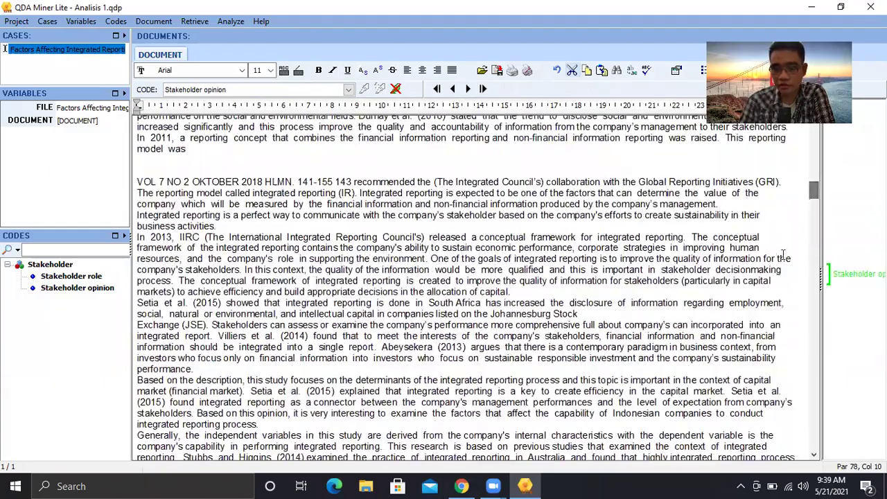
pyautogui.click(850, 277)
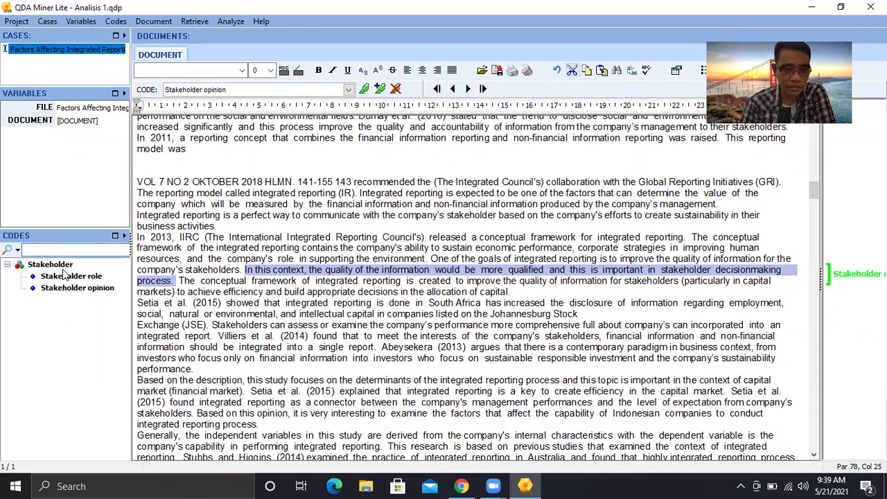
pyautogui.click(16, 251)
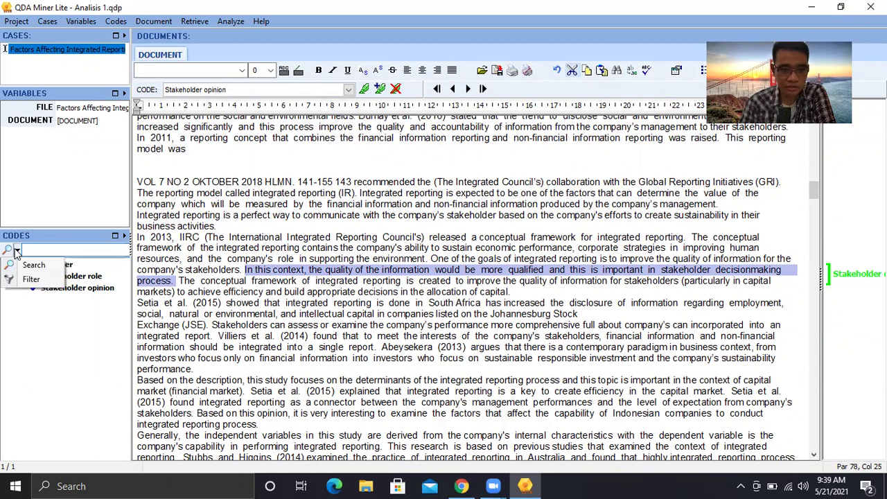
pyautogui.click(54, 253)
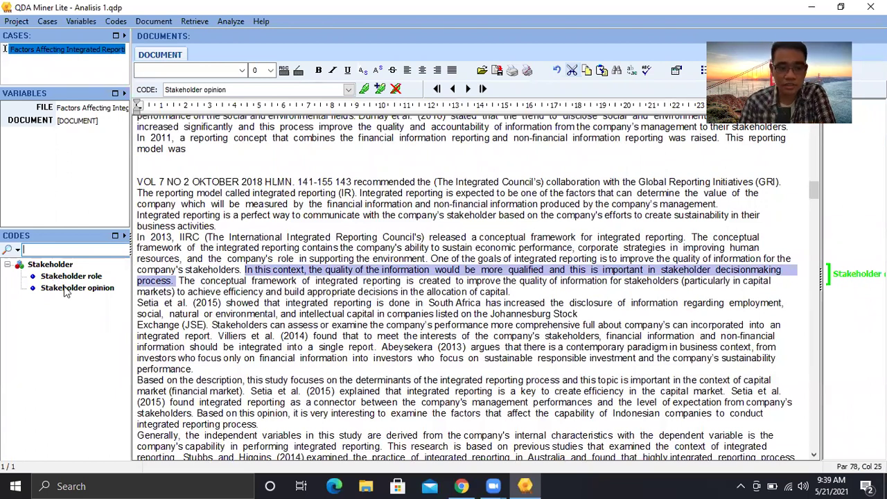
# - Start defining a new code named Stakeholder Obstacles
pyautogui.click(116, 22)
pyautogui.click(138, 34)
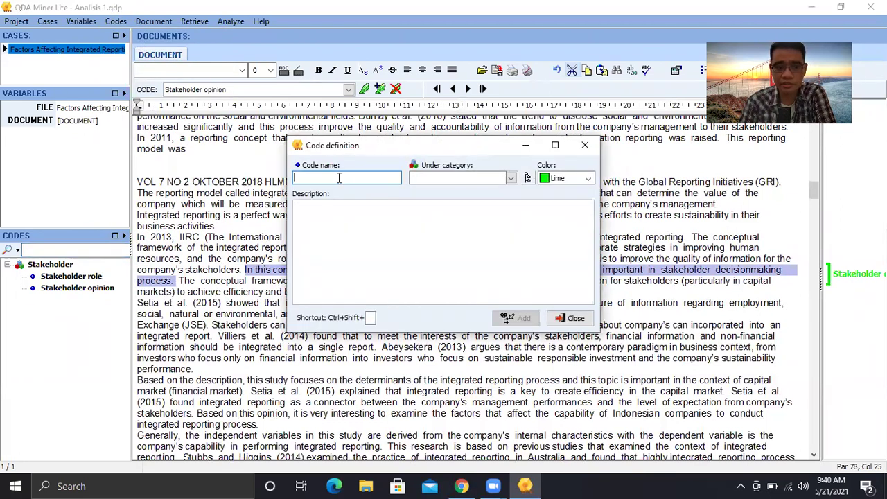
pyautogui.write('Stak')
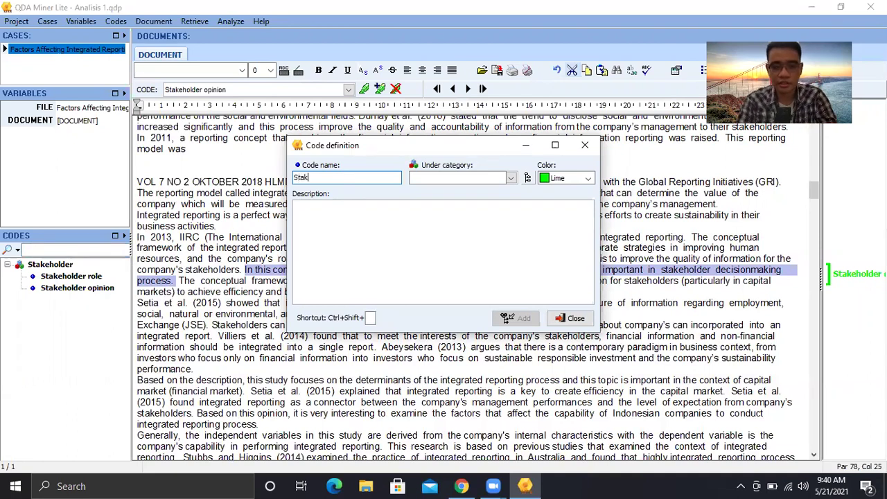
pyautogui.write('eholder ')
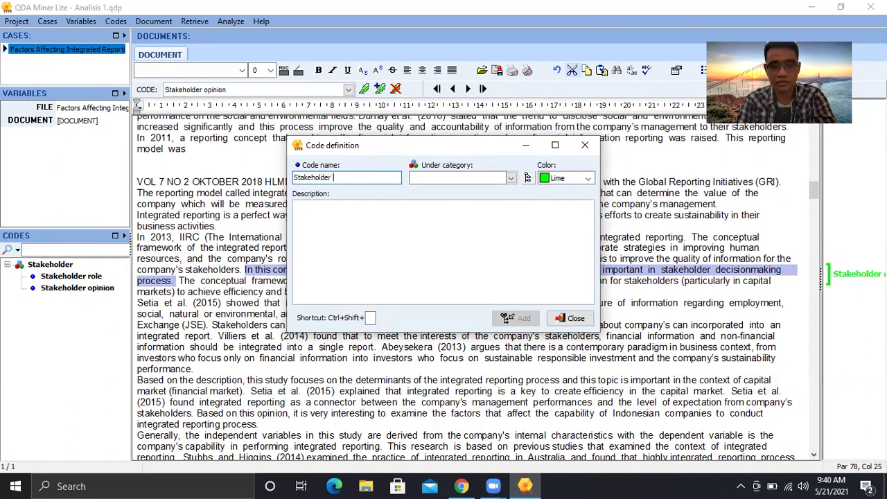
pyautogui.write('Obct')
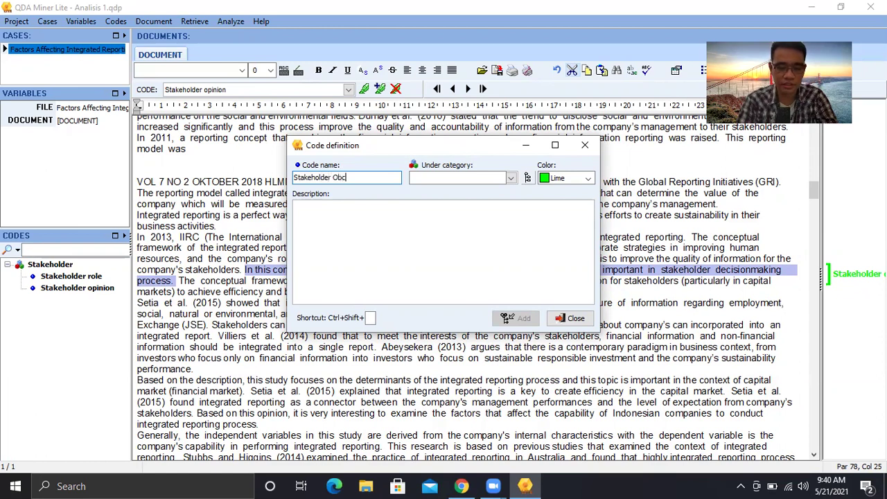
pyautogui.press('BackSpace')
pyautogui.press('BackSpace')
pyautogui.write('s')
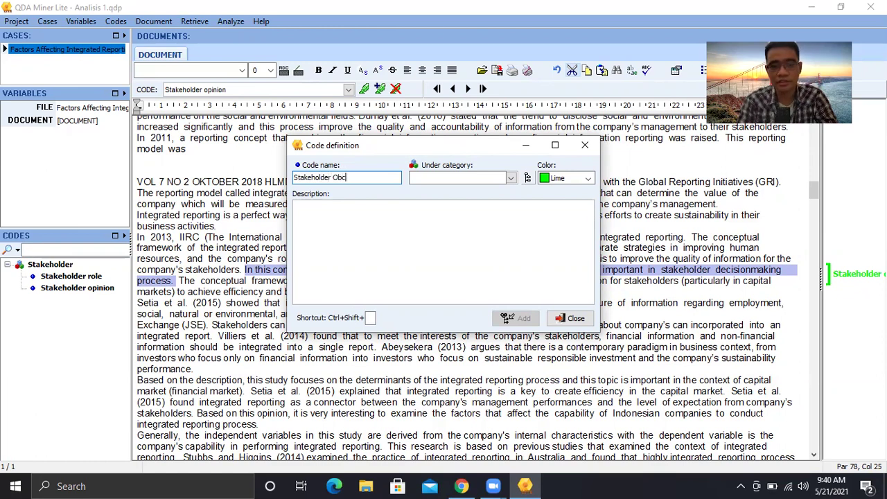
pyautogui.write('tacles')
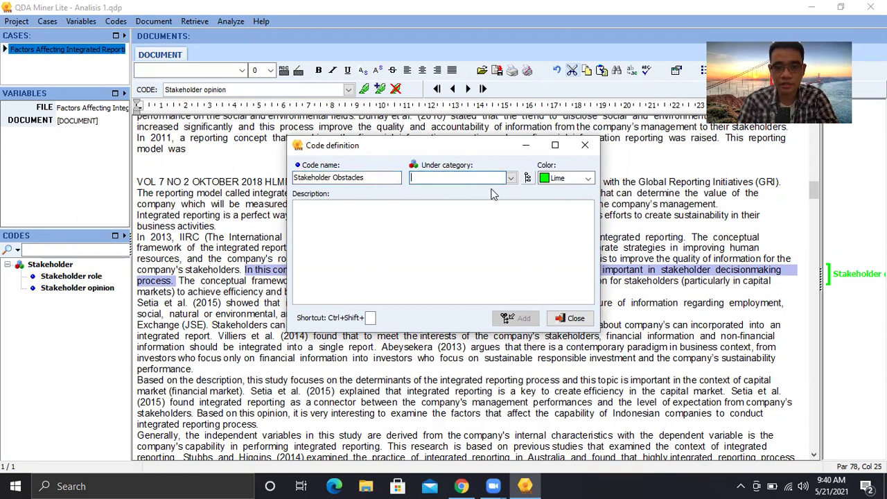
# - Place the Stakeholder Obstacles code under the Stakeholder category, set its color to Yellow and add it to the codebook
pyautogui.click(511, 178)
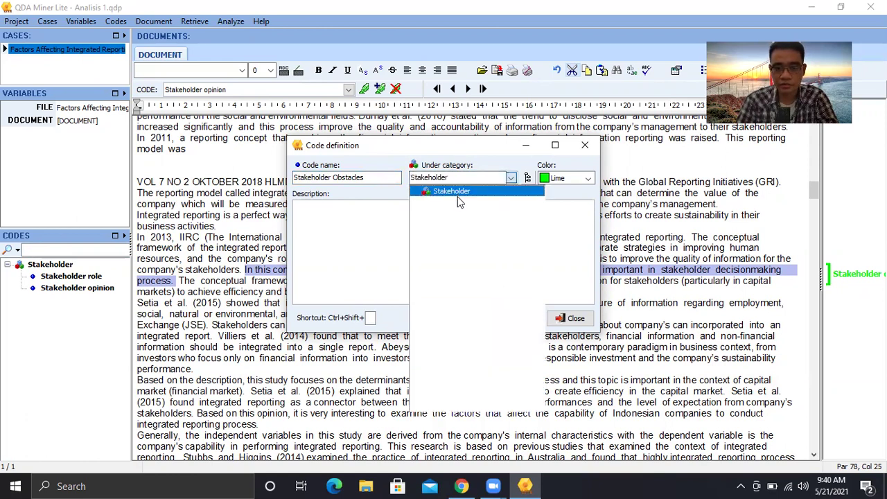
pyautogui.click(576, 181)
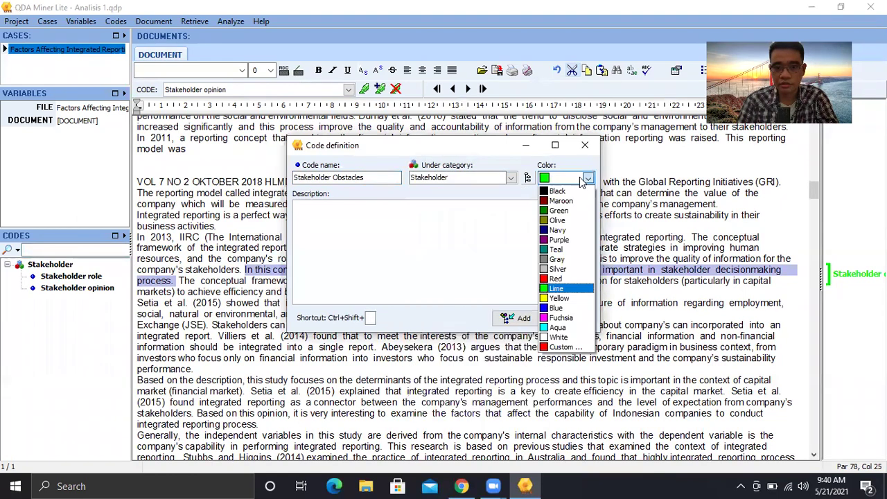
pyautogui.click(566, 299)
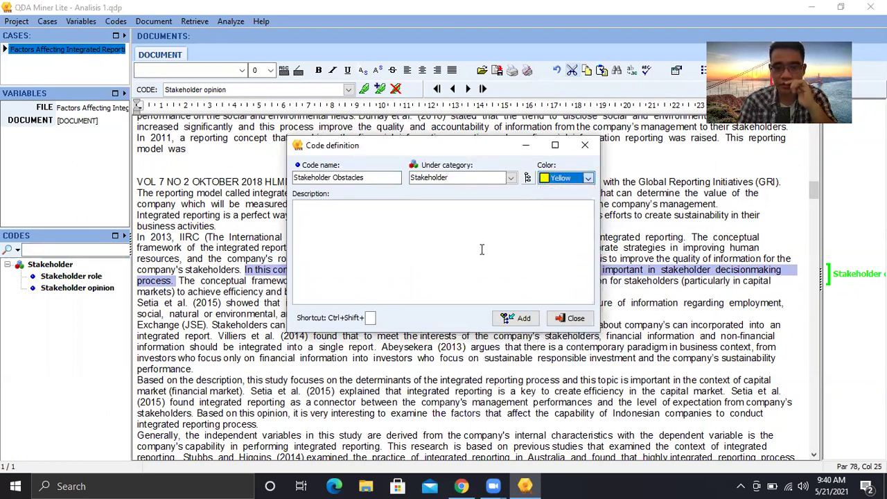
pyautogui.click(521, 320)
pyautogui.click(558, 319)
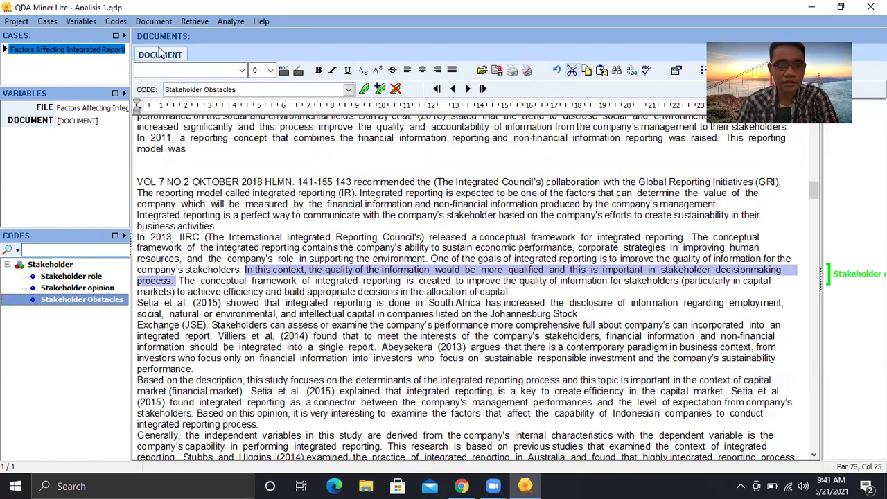
# - Rerun the sentence-level text retrieval for "stakeholder" and display the hits in the coding table
pyautogui.click(194, 23)
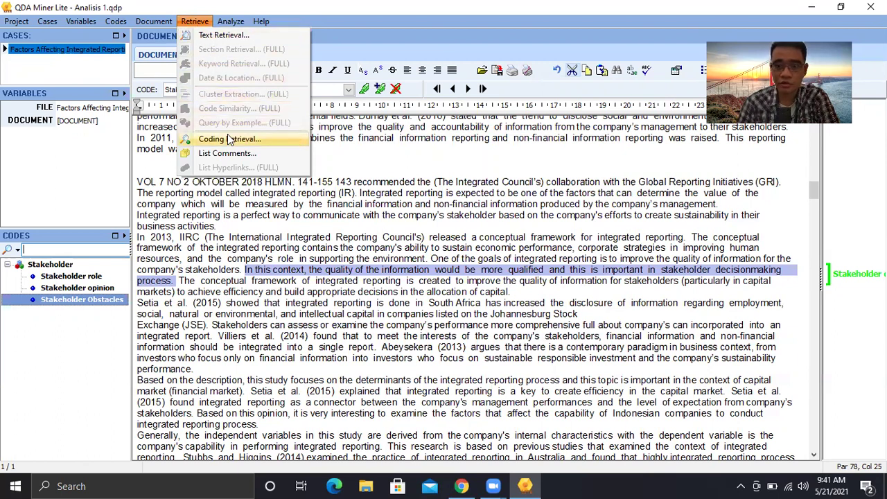
pyautogui.click(226, 36)
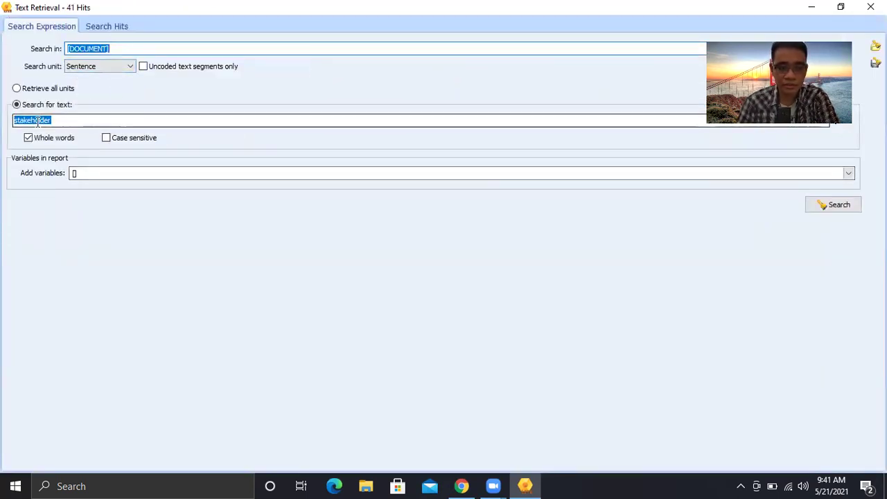
pyautogui.click(840, 207)
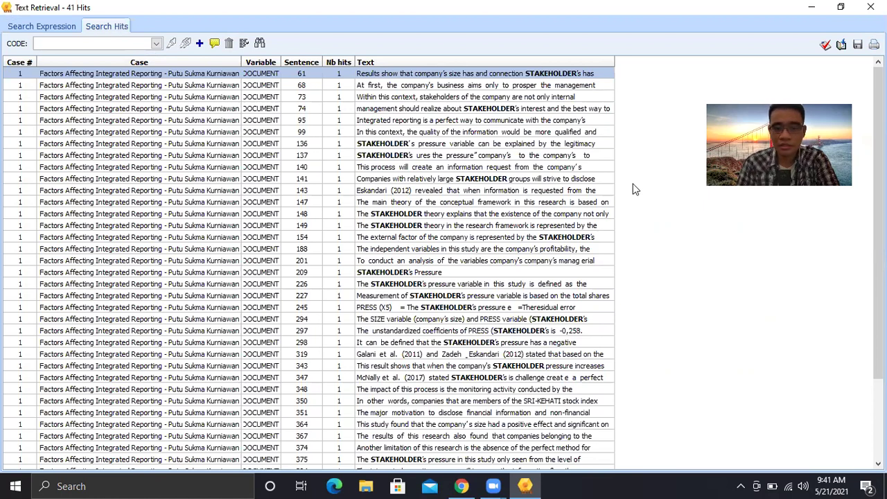
pyautogui.click(825, 46)
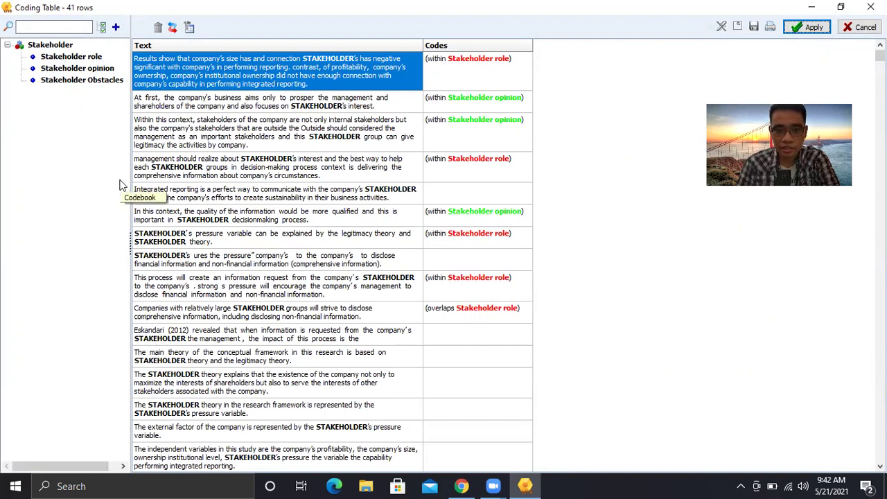
# - Assign the Stakeholder Obstacles code to the sentences starting "Integrated reporting is a perfect way" and "The main theory of the conceptual framework"
pyautogui.click(291, 196)
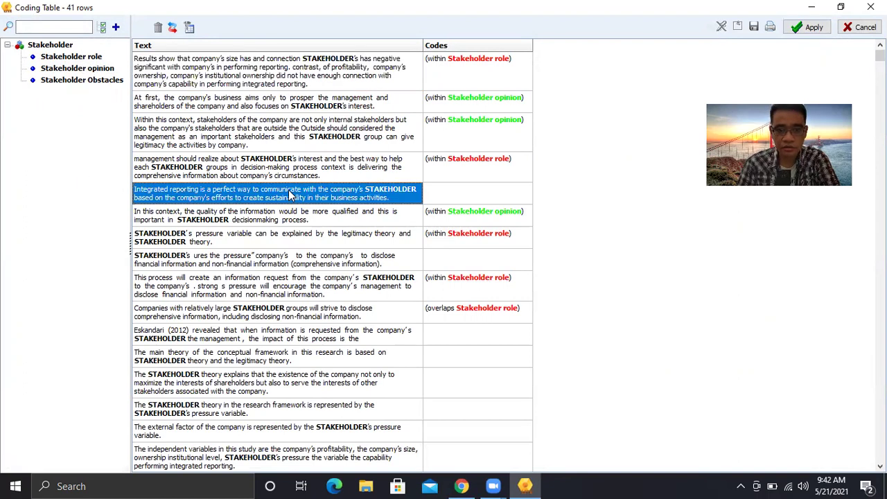
pyautogui.doubleClick(103, 80)
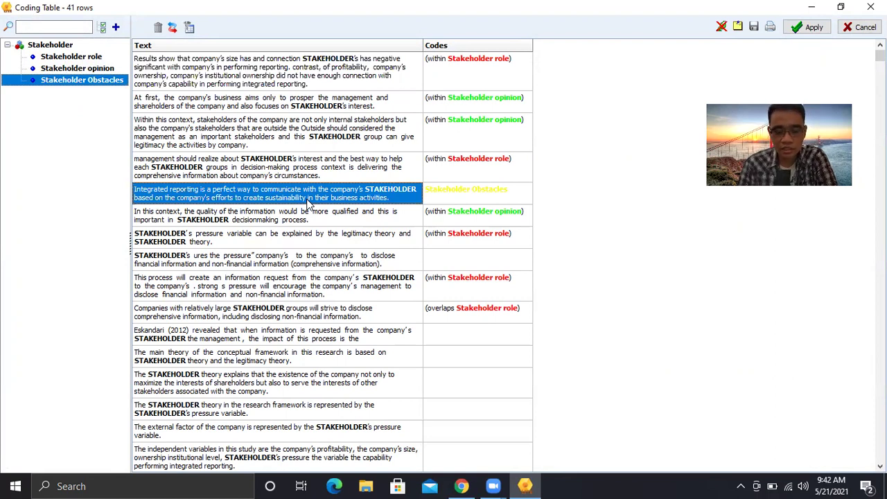
pyautogui.click(365, 265)
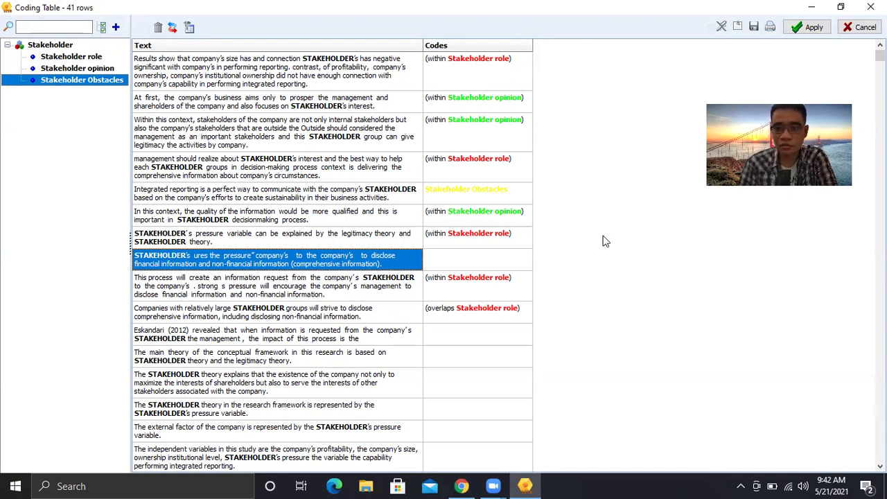
pyautogui.scroll(-5, 331, 242)
pyautogui.scroll(-9, 331, 243)
pyautogui.scroll(11, 331, 246)
pyautogui.scroll(3, 331, 251)
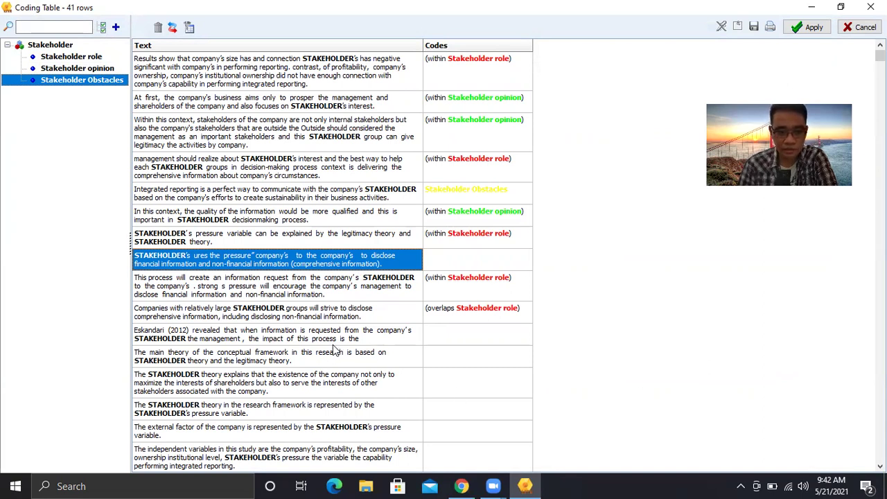
pyautogui.click(292, 356)
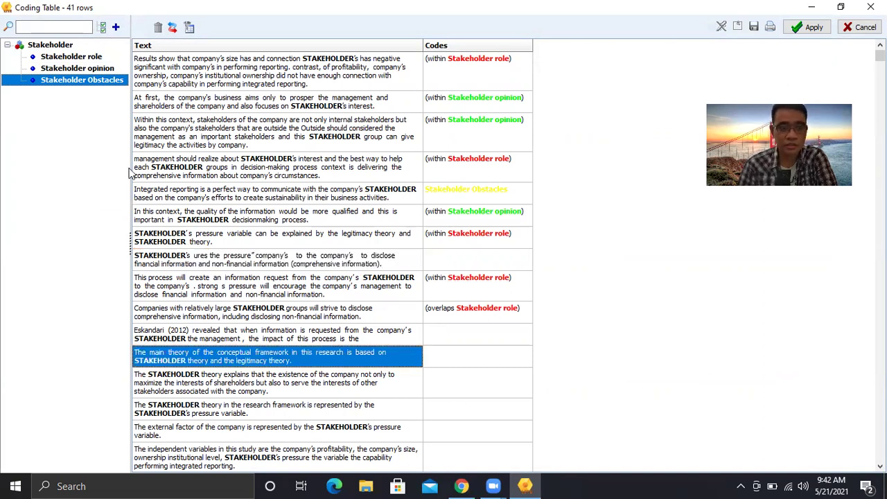
pyautogui.doubleClick(101, 82)
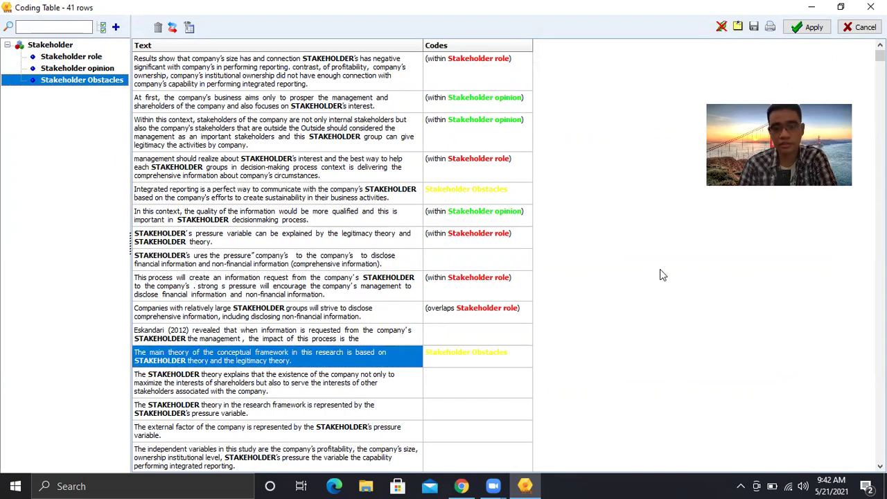
# - Apply the new Stakeholder Obstacles codes, close the coding and retrieval windows and review the code markers in the document
pyautogui.click(808, 29)
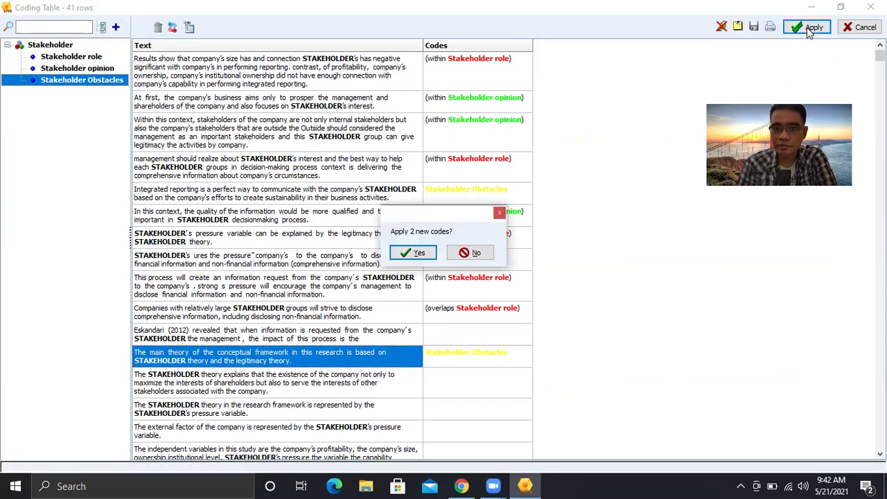
pyautogui.click(420, 253)
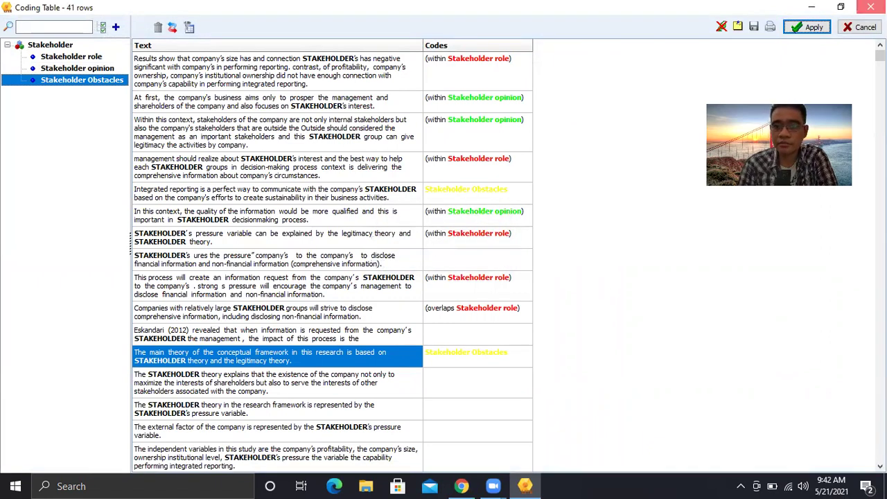
pyautogui.click(870, 7)
pyautogui.click(870, 7)
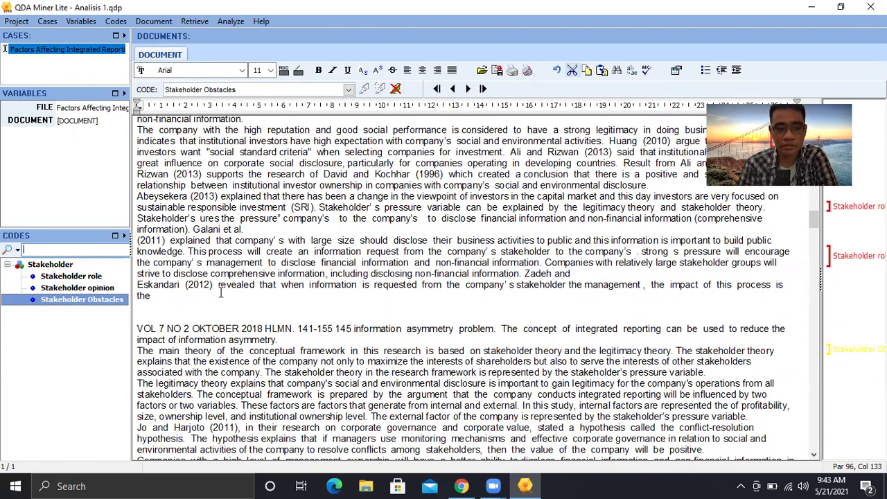
pyautogui.click(30, 246)
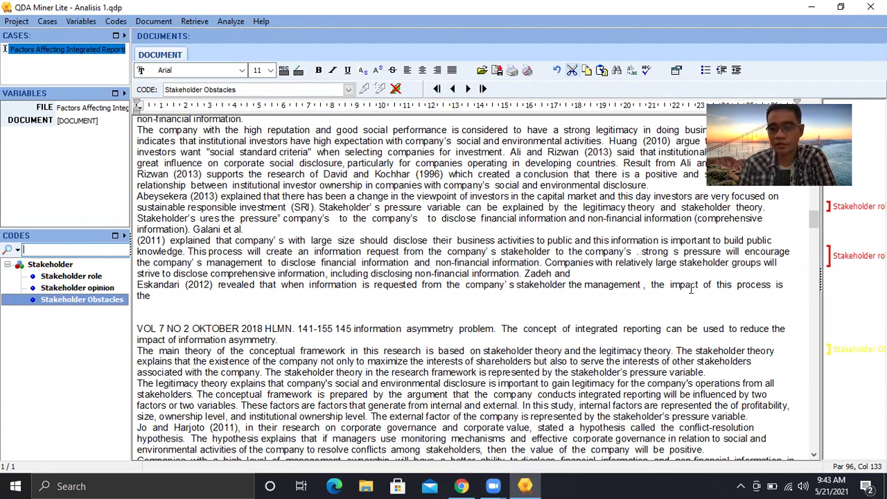
pyautogui.moveTo(855, 263)
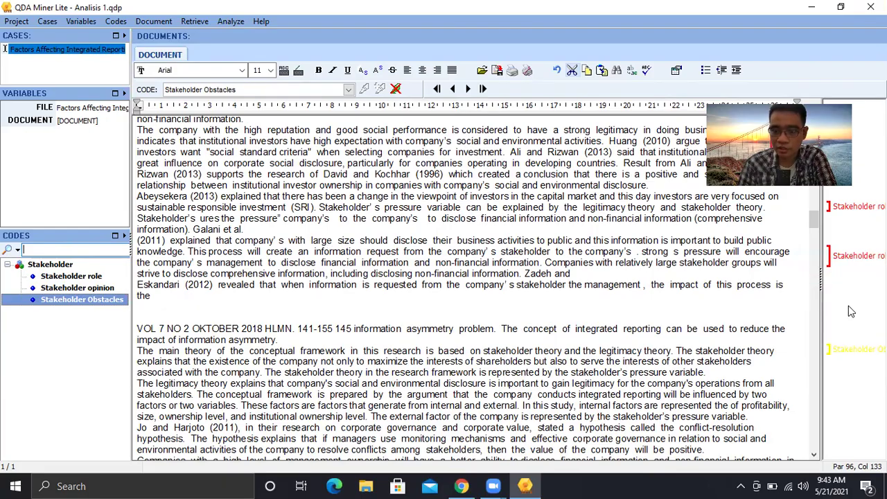
pyautogui.moveTo(814, 220); pyautogui.dragTo(807, 199)
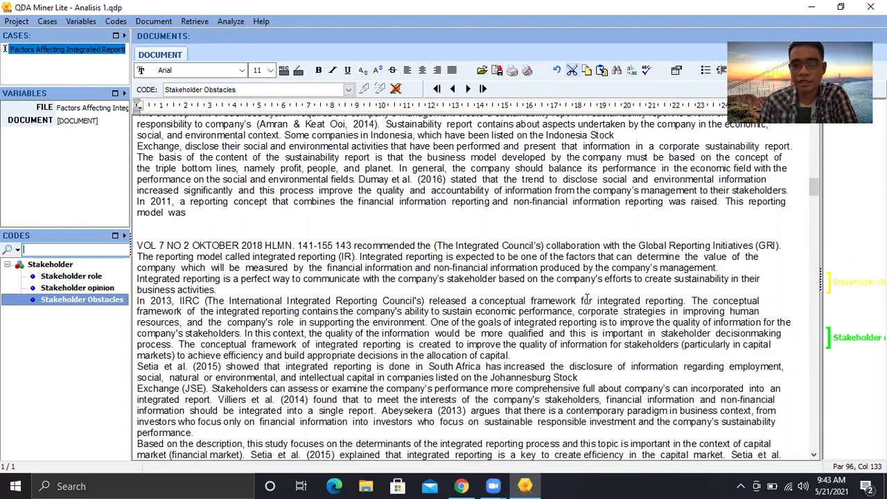
# - Run a Coding Frequency analysis on the document for all codes in the Stakeholder category
pyautogui.click(81, 277)
pyautogui.click(82, 289)
pyautogui.click(80, 298)
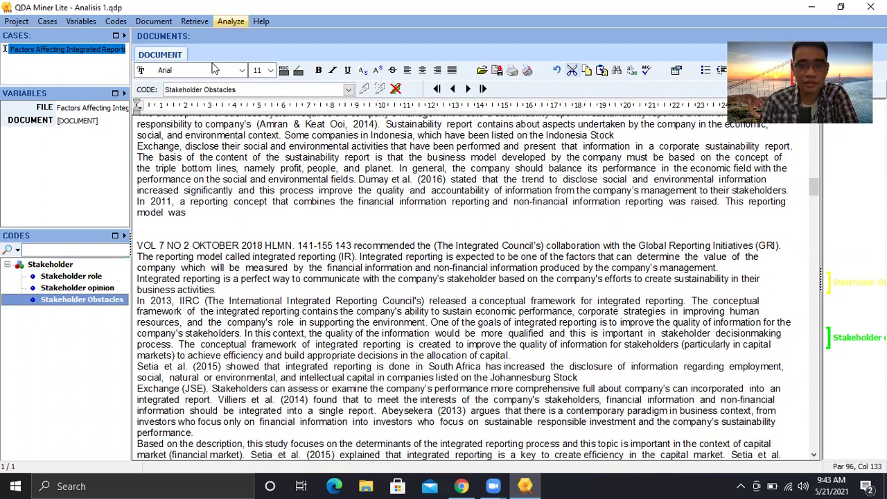
pyautogui.press('Return')
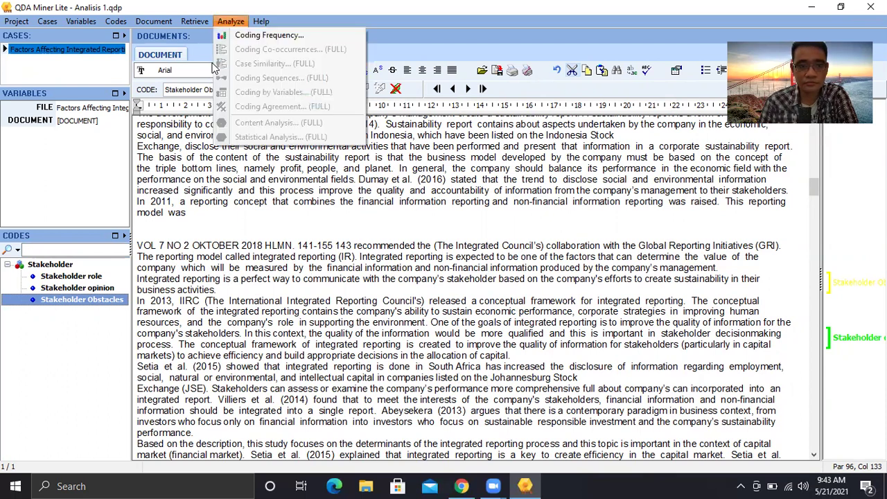
pyautogui.click(266, 36)
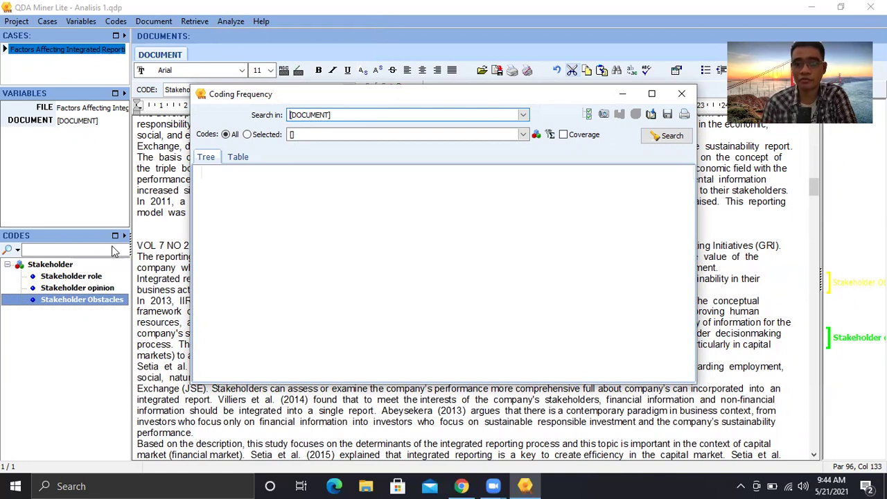
pyautogui.click(668, 138)
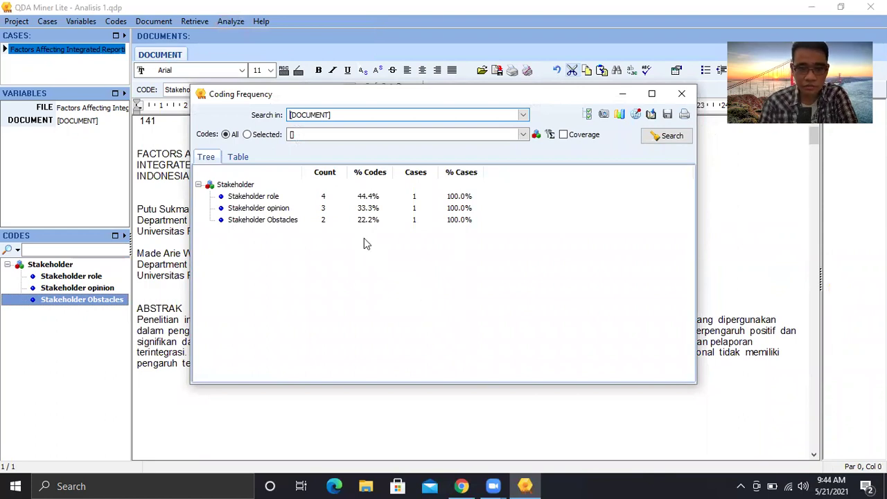
# - Examine the code percentages of the three stakeholder codes in the tree view and display the results as a table
pyautogui.click(371, 199)
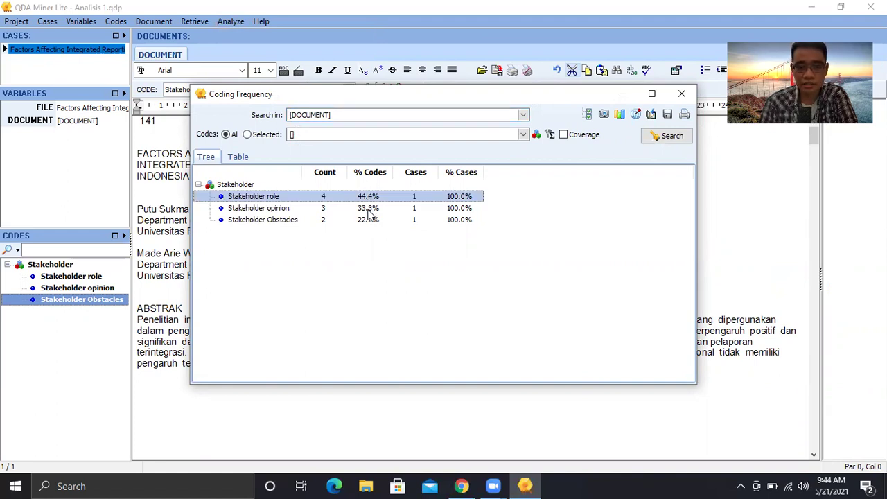
pyautogui.click(367, 209)
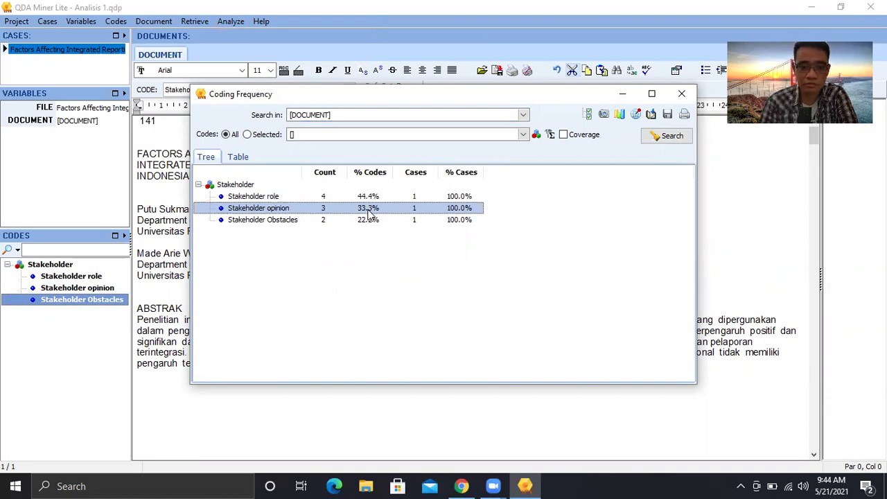
pyautogui.click(368, 222)
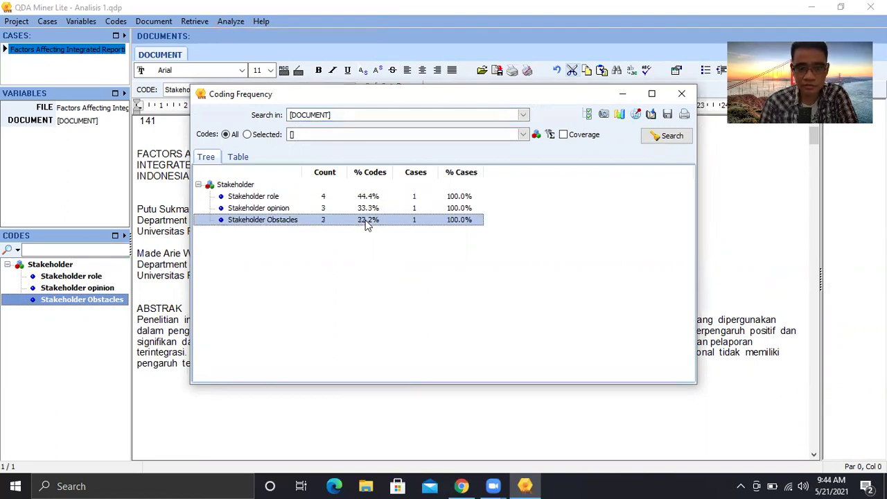
pyautogui.click(239, 156)
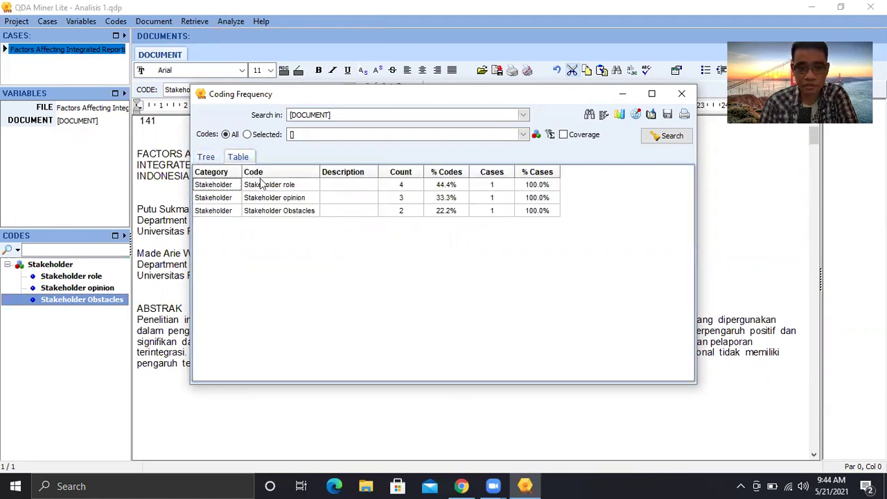
pyautogui.click(206, 157)
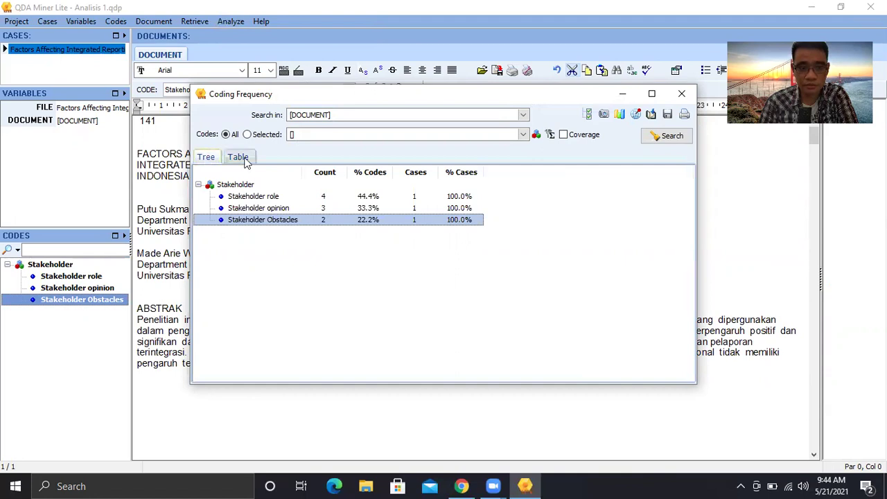
pyautogui.click(238, 156)
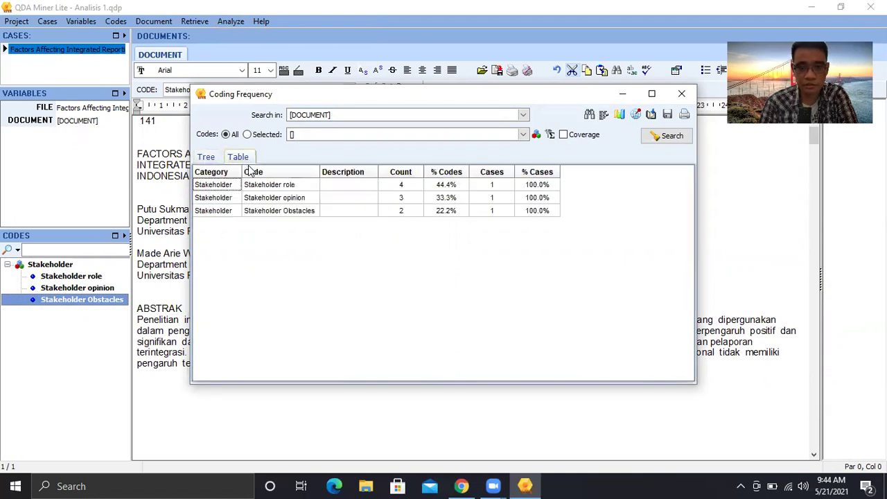
# - Chart the frequency distribution of Stakeholder role, Stakeholder opinion and Stakeholder Obstacles as vertical bars, and close the chart after viewing it
pyautogui.click(619, 115)
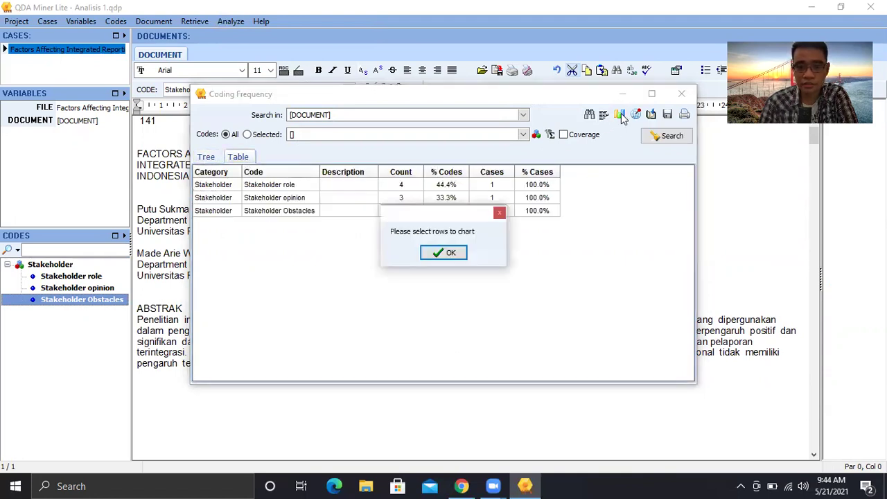
pyautogui.click(446, 259)
pyautogui.click(291, 185)
pyautogui.click(291, 200)
pyautogui.click(291, 186)
pyautogui.keyDown('shift'); pyautogui.click(294, 199); pyautogui.keyUp('shift')
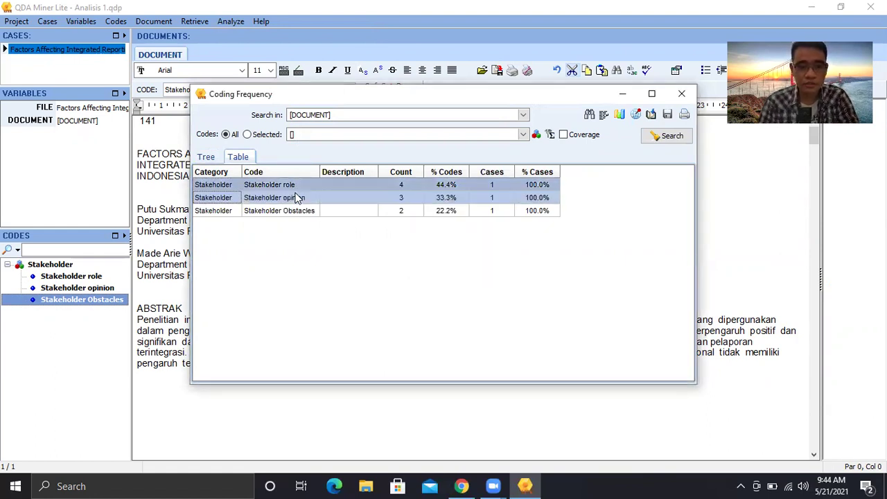
pyautogui.keyDown('shift'); pyautogui.click(296, 214); pyautogui.keyUp('shift')
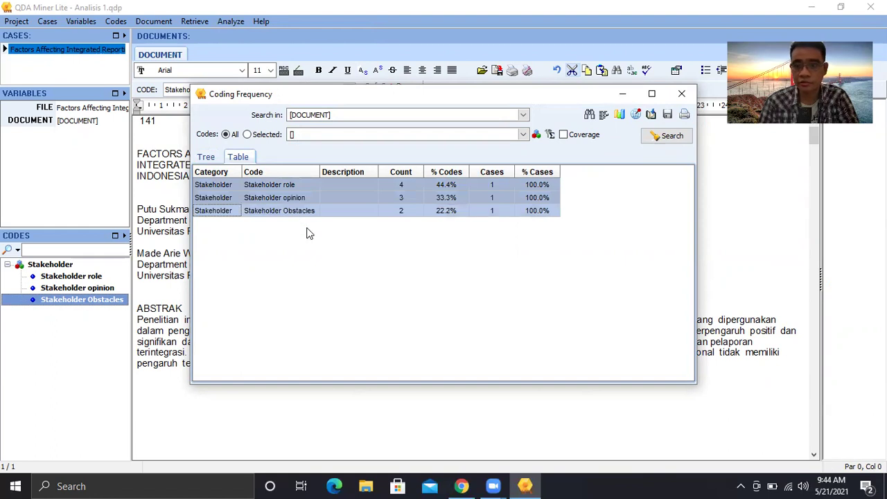
pyautogui.click(620, 115)
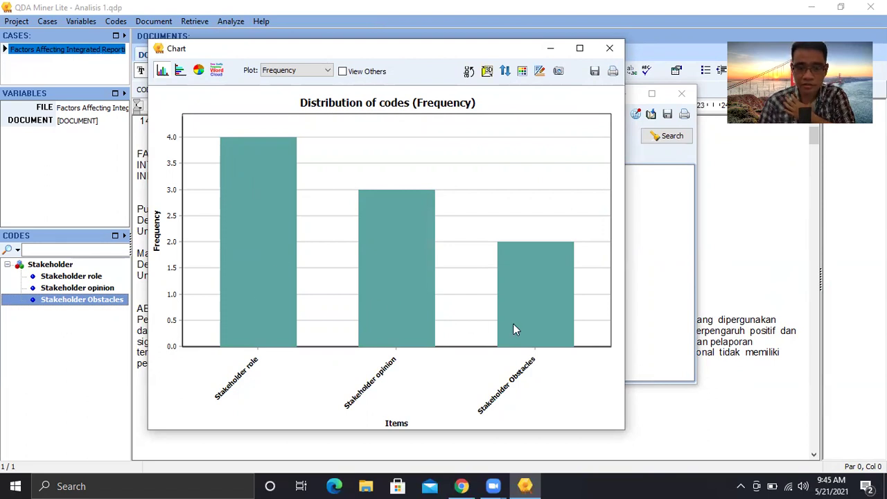
pyautogui.click(609, 47)
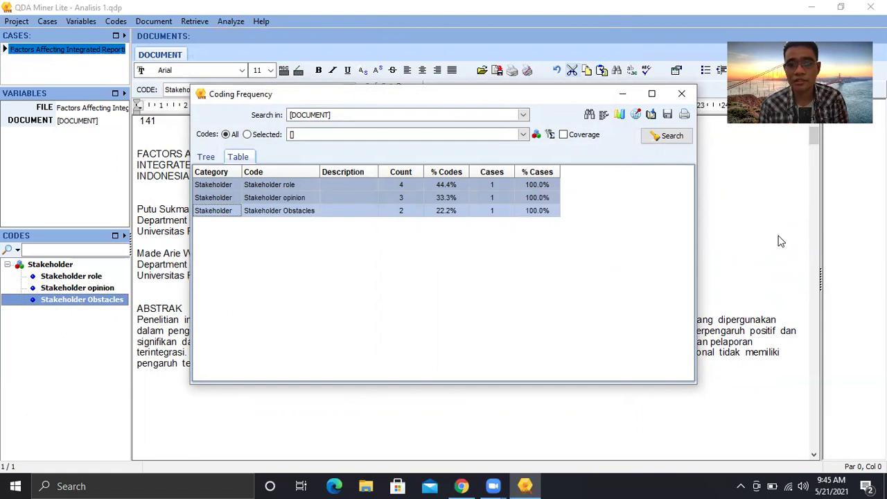
# - Review the count and percentage rows of each stakeholder code in the frequency table
pyautogui.click(307, 187)
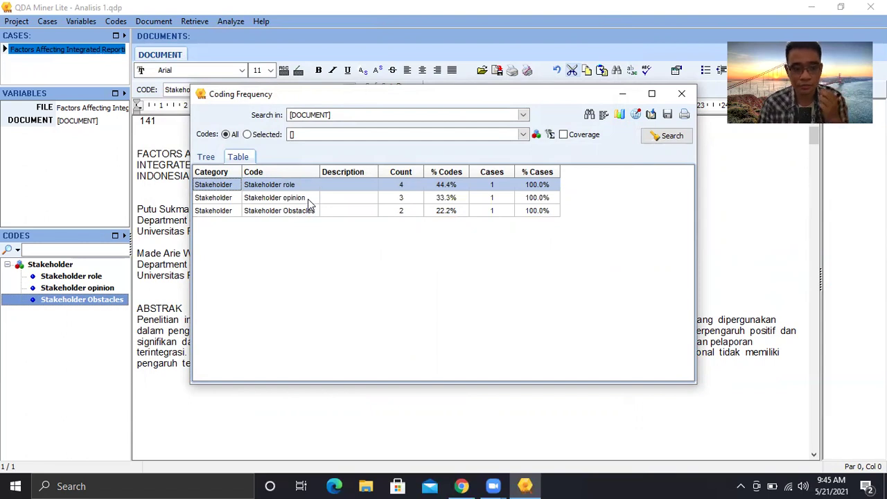
pyautogui.click(308, 199)
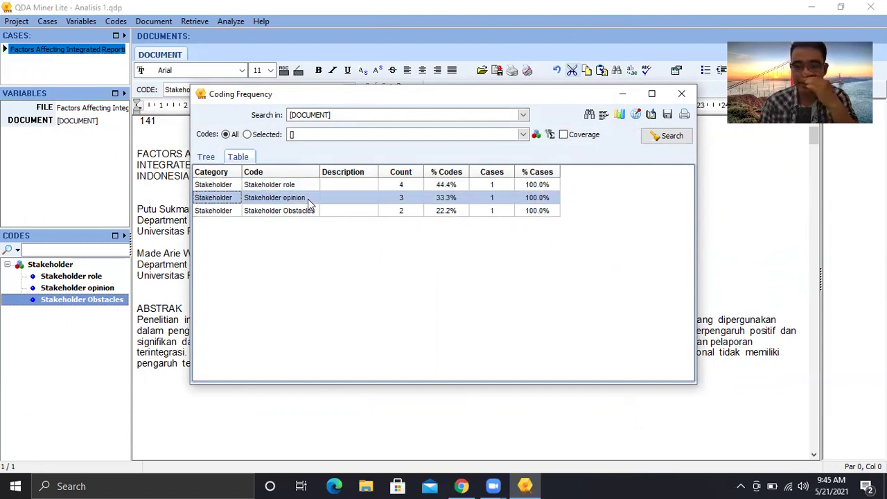
pyautogui.click(318, 212)
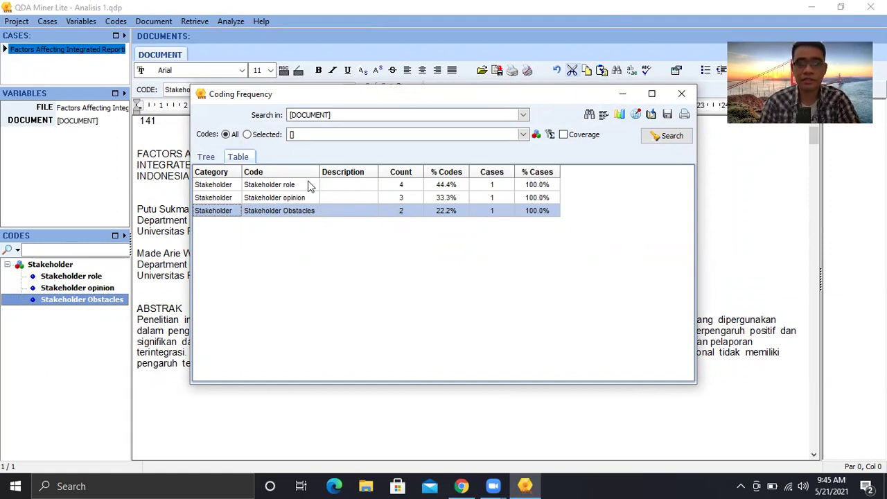
pyautogui.click(309, 185)
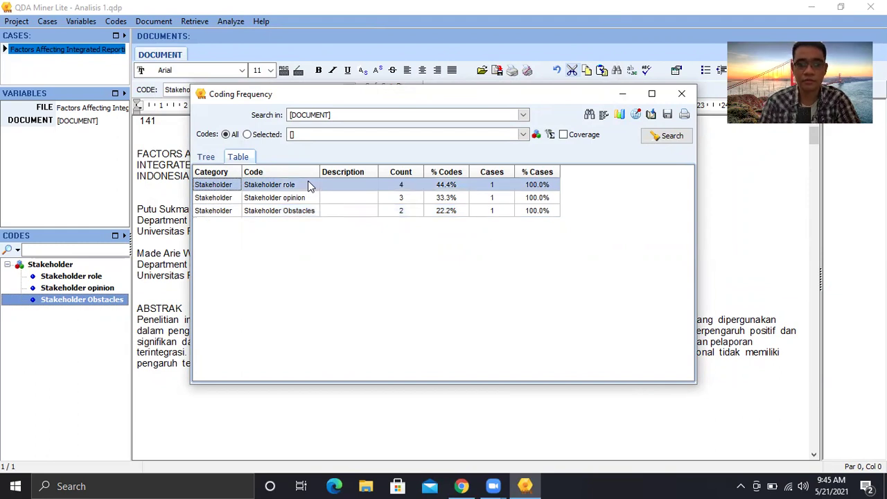
pyautogui.click(308, 200)
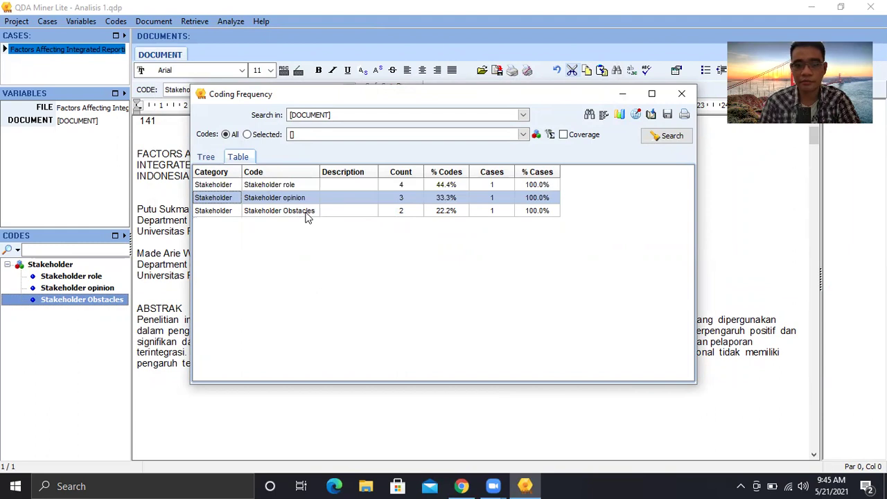
pyautogui.click(308, 215)
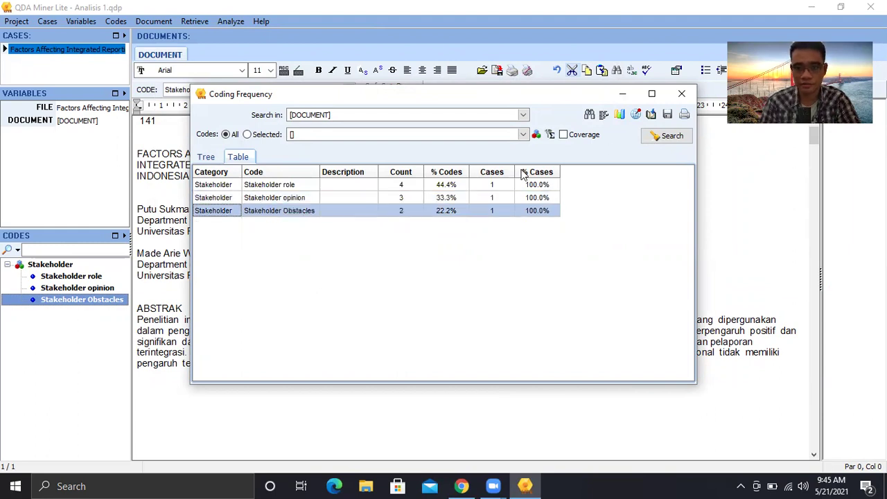
# - Close the coding frequency results and look over the code markers beside the coded passages in the document
pyautogui.click(683, 93)
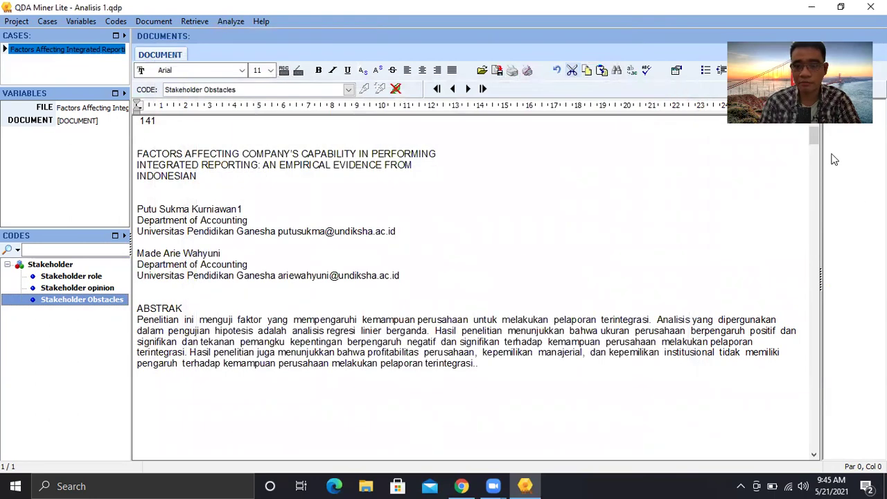
pyautogui.moveTo(814, 132); pyautogui.dragTo(825, 194)
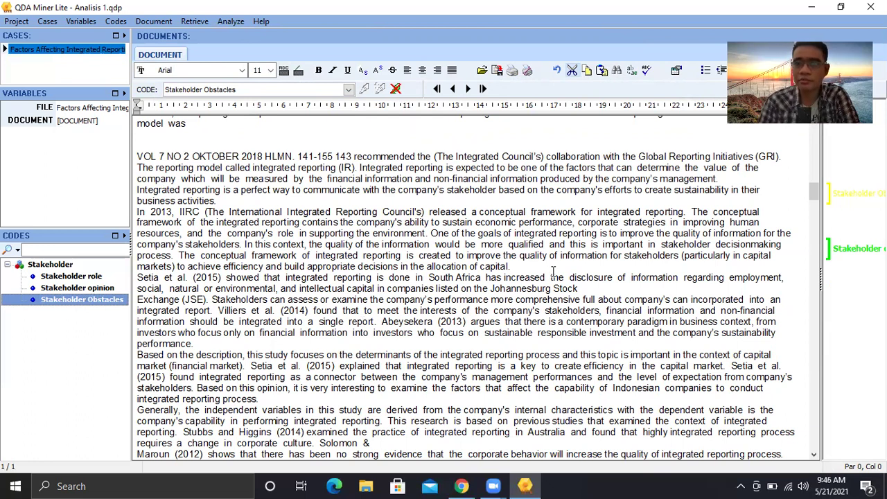
pyautogui.moveTo(815, 194)
pyautogui.mouseDown()
pyautogui.moveTo(816, 230)
pyautogui.moveTo(815, 196)
pyautogui.mouseUp()
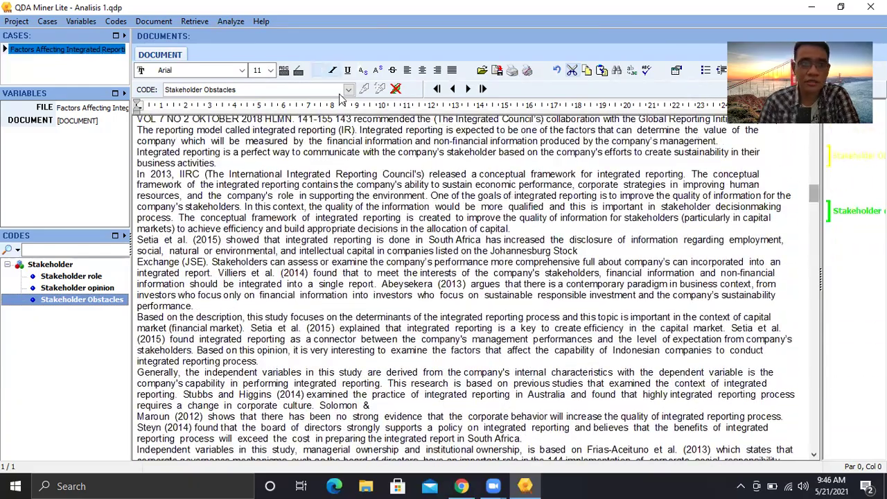
# - Rerun the Coding Frequency analysis for all codes and chart the three stakeholder rows of the results table
pyautogui.click(231, 21)
pyautogui.click(248, 36)
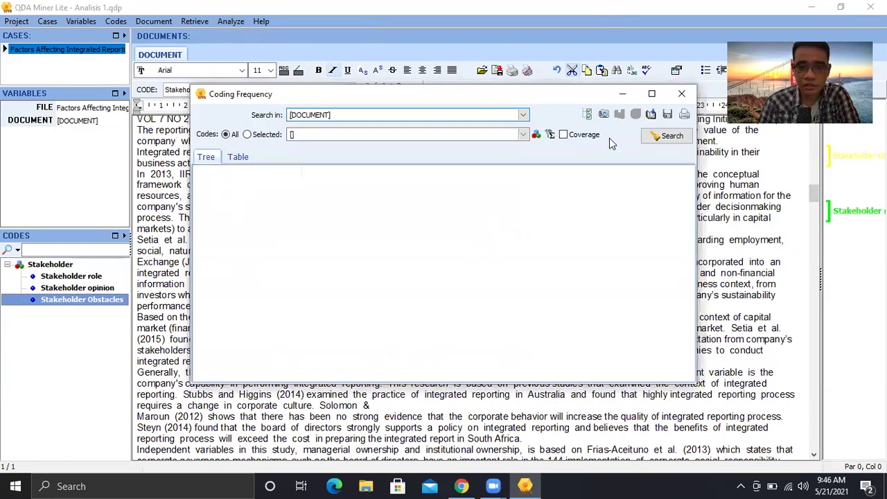
pyautogui.click(661, 135)
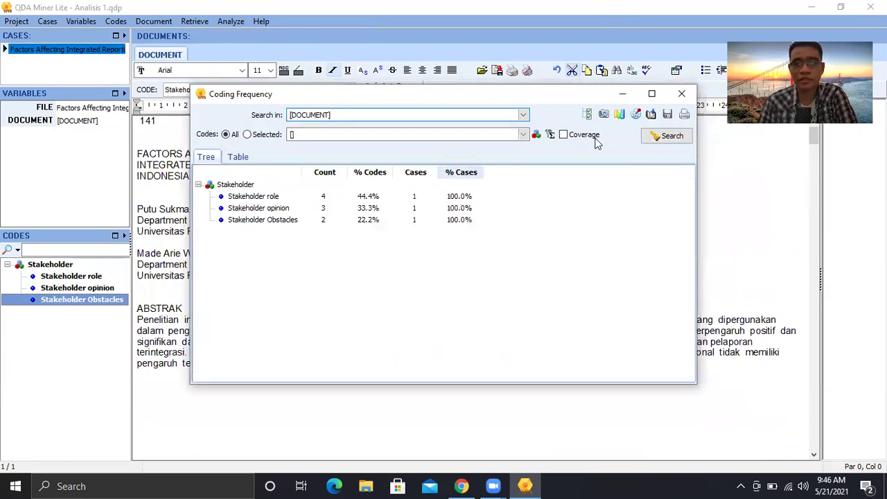
pyautogui.click(239, 158)
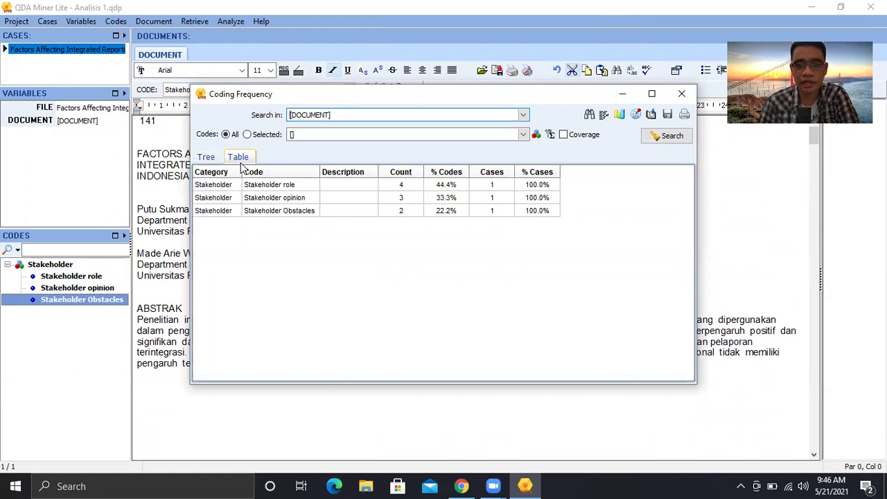
pyautogui.moveTo(359, 186); pyautogui.dragTo(359, 215)
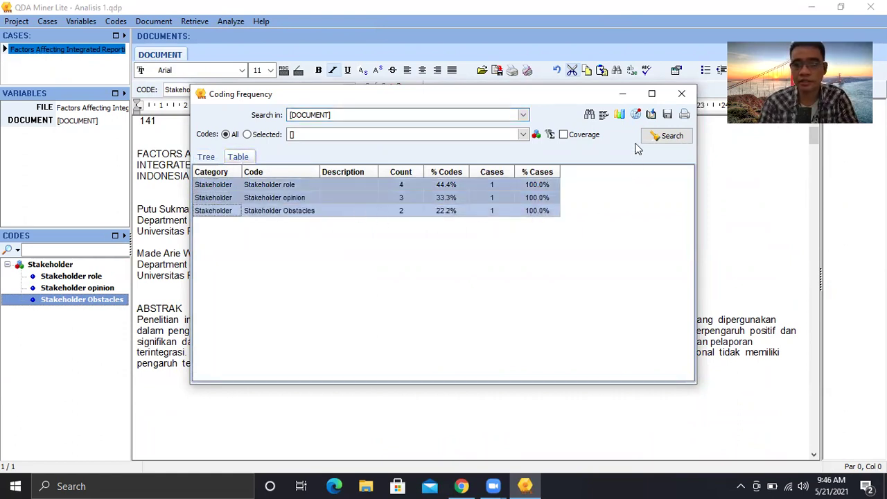
pyautogui.click(619, 116)
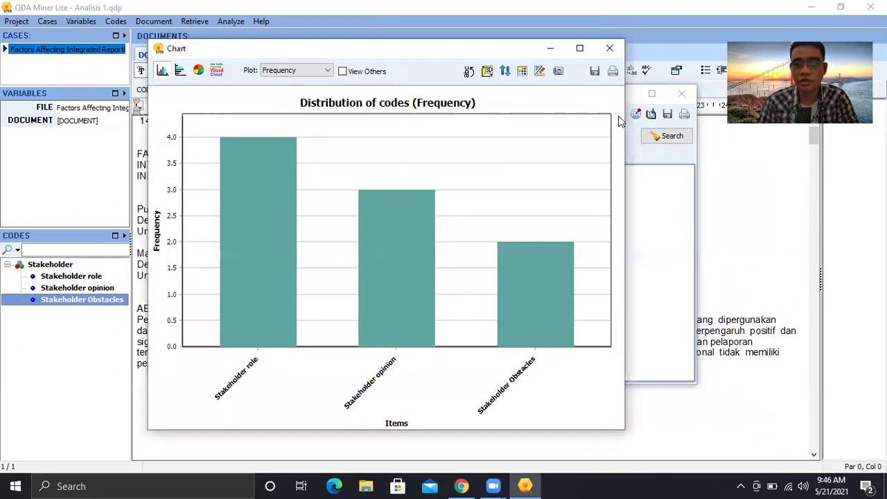